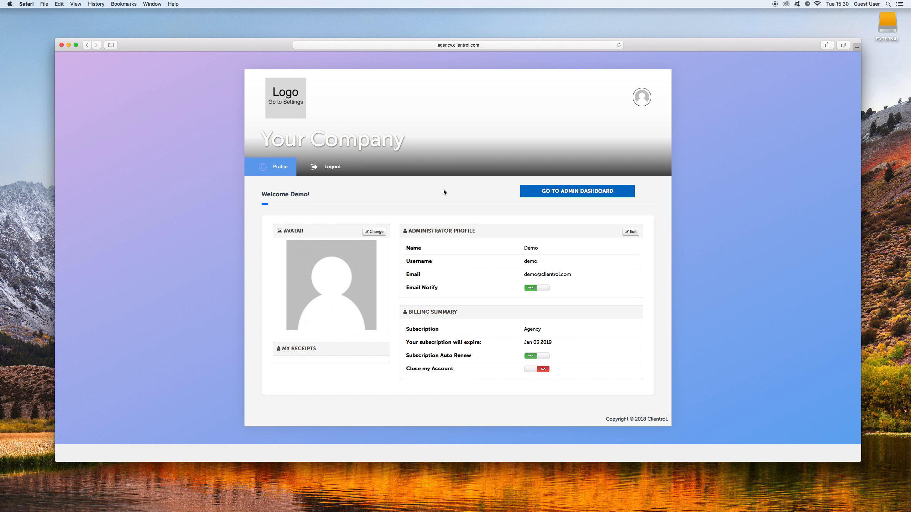
Review the company name and subscription details on the profile page and open the admin dashboard.
drag(285, 139, 356, 145)
click(355, 143)
double_click(532, 329)
double_click(575, 328)
click(501, 345)
click(562, 191)
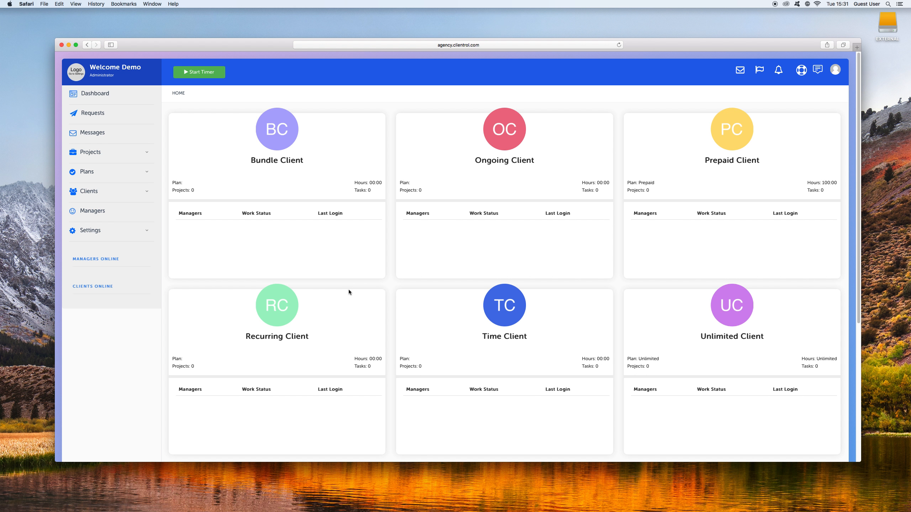
Look through the client dashboard and the Requests, Messages, Projects, Plans, Clients, Managers and Settings pages, ending on the dashboard.
drag(250, 161, 465, 171)
click(513, 169)
click(127, 100)
click(103, 112)
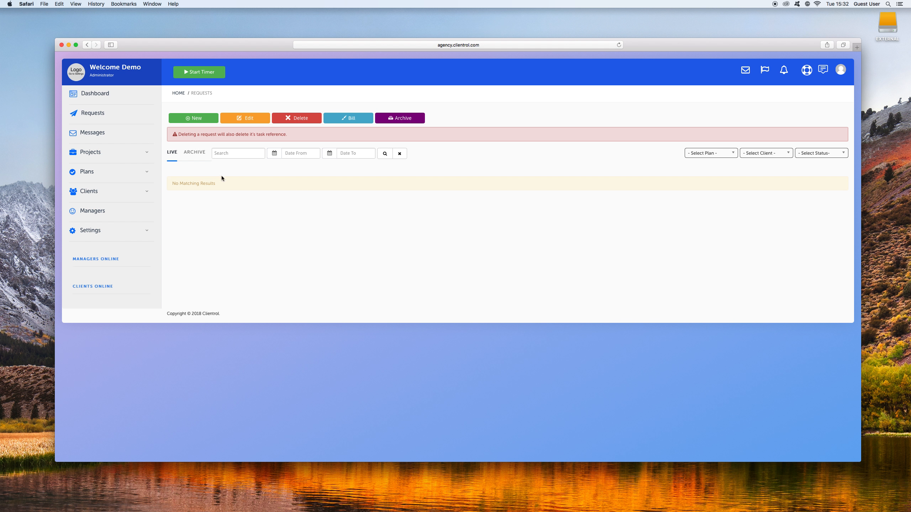
click(94, 133)
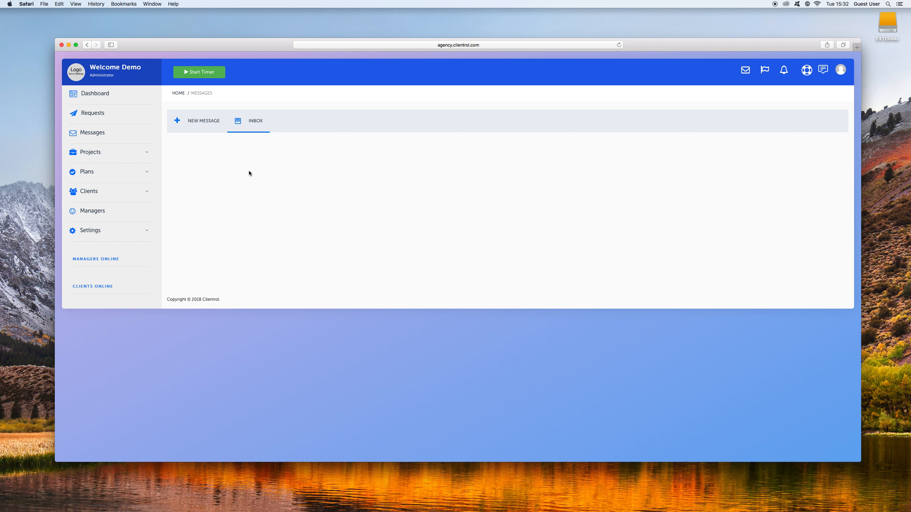
click(111, 146)
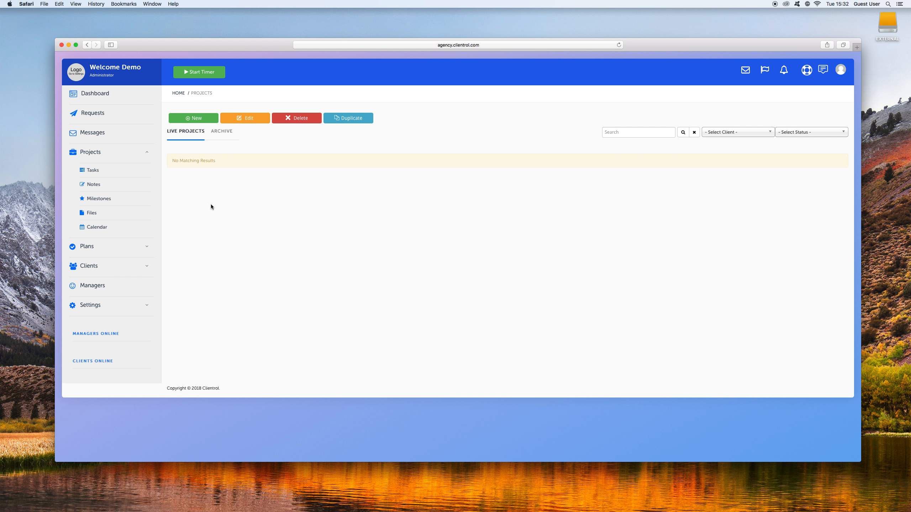
click(100, 246)
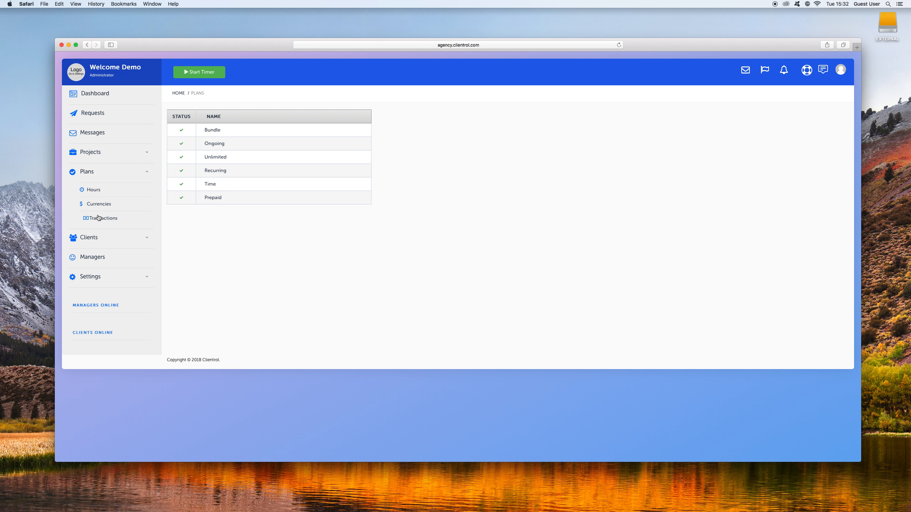
click(102, 237)
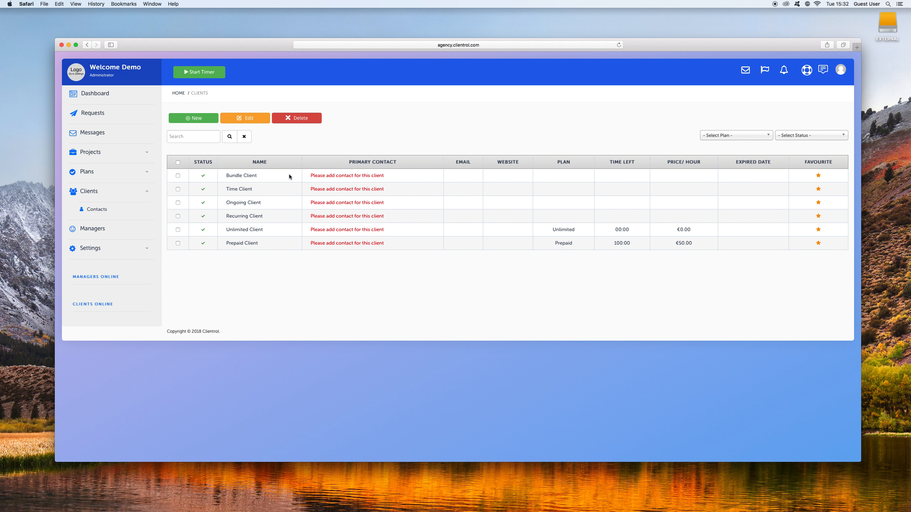
click(108, 231)
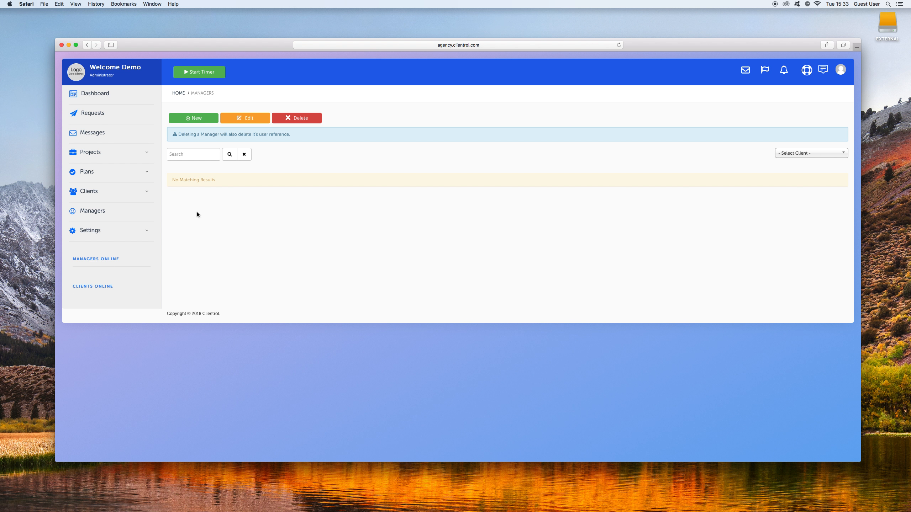
click(127, 230)
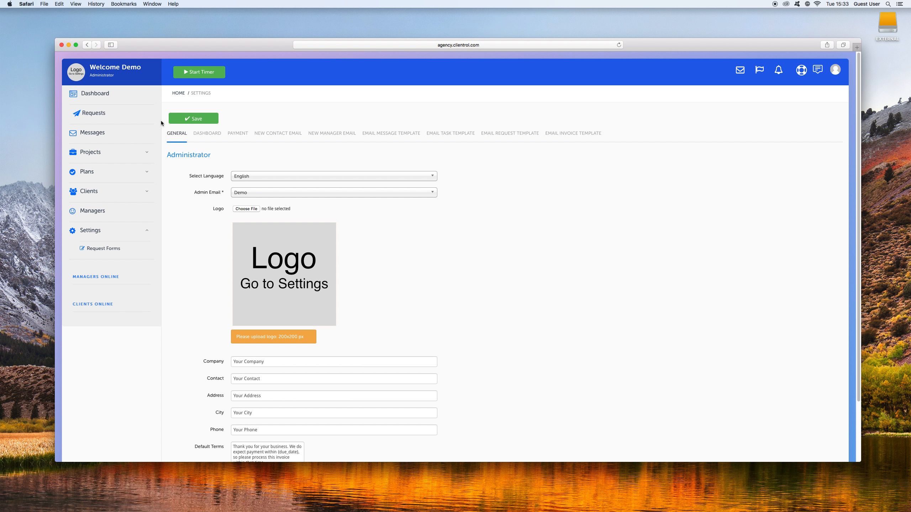
click(89, 100)
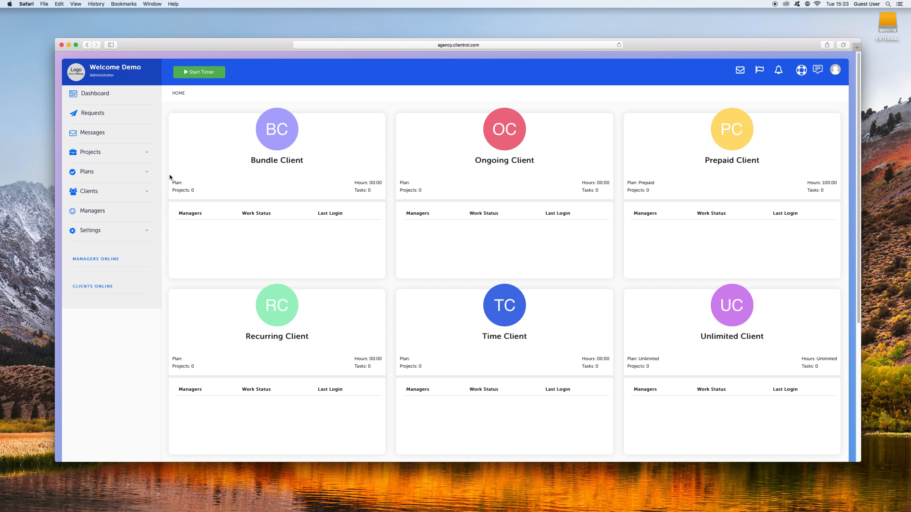
Start a new client record and name it ABC Limited.
click(106, 194)
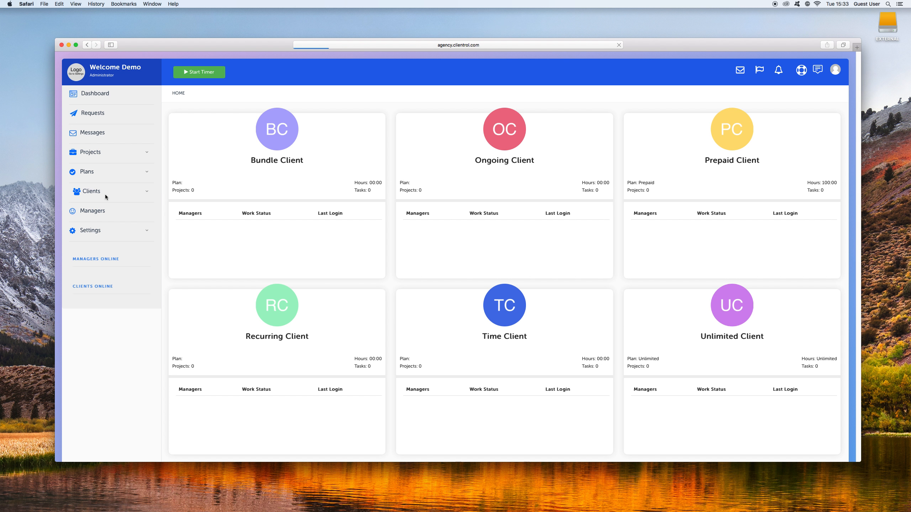
click(198, 118)
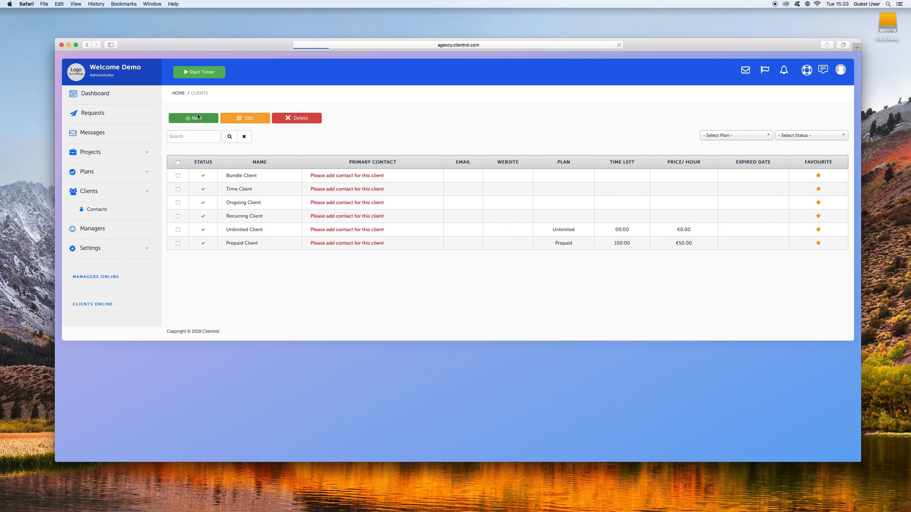
click(268, 154)
text(ABC Limited)
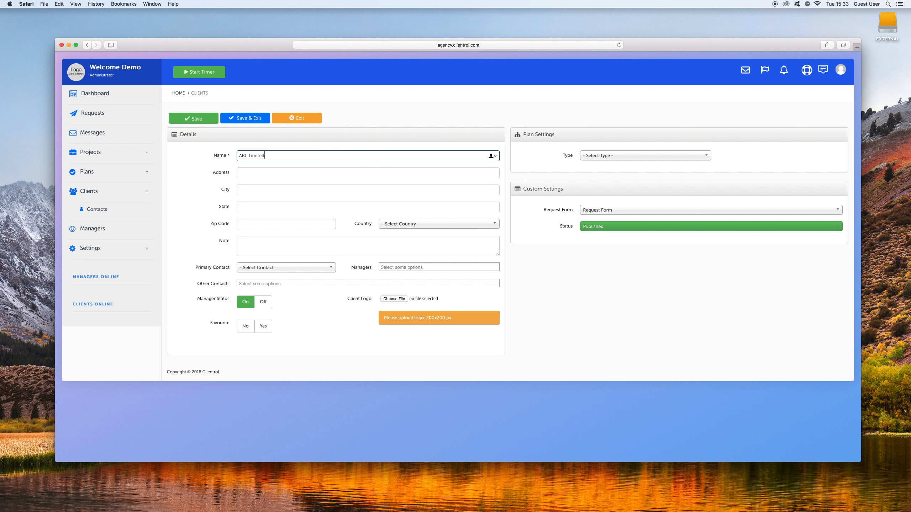
key(Tab)
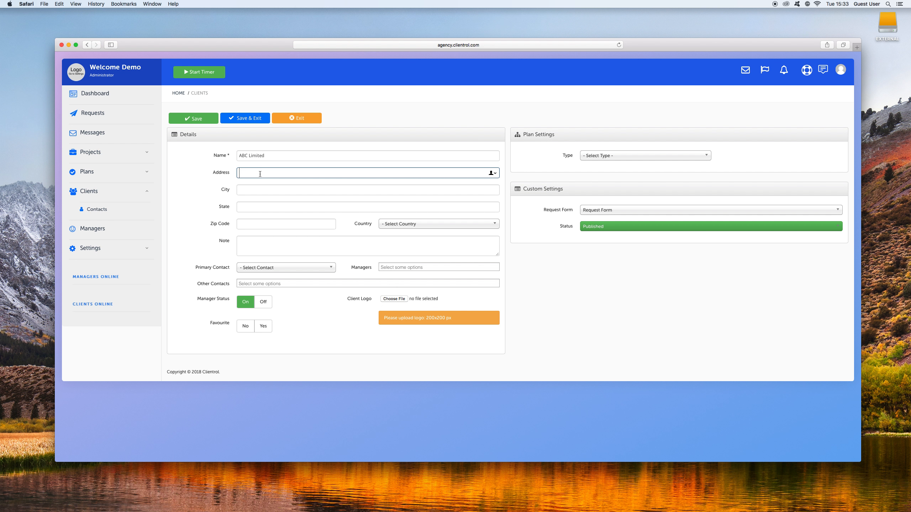
Fill in the client's address, city, state and zip code, and set the country to Ireland.
text(Dublin)
key(Tab)
text(Dublin)
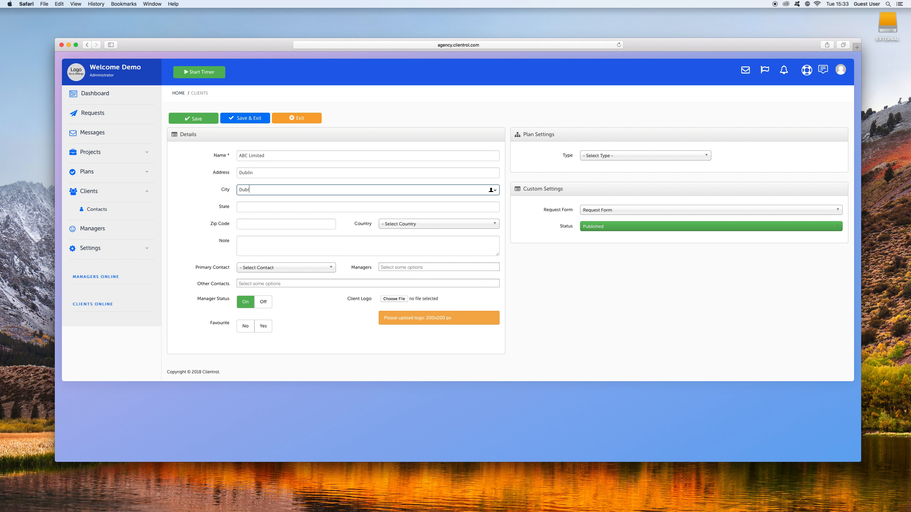
key(Tab)
text(DN)
key(Tab)
text(22222)
key(Tab)
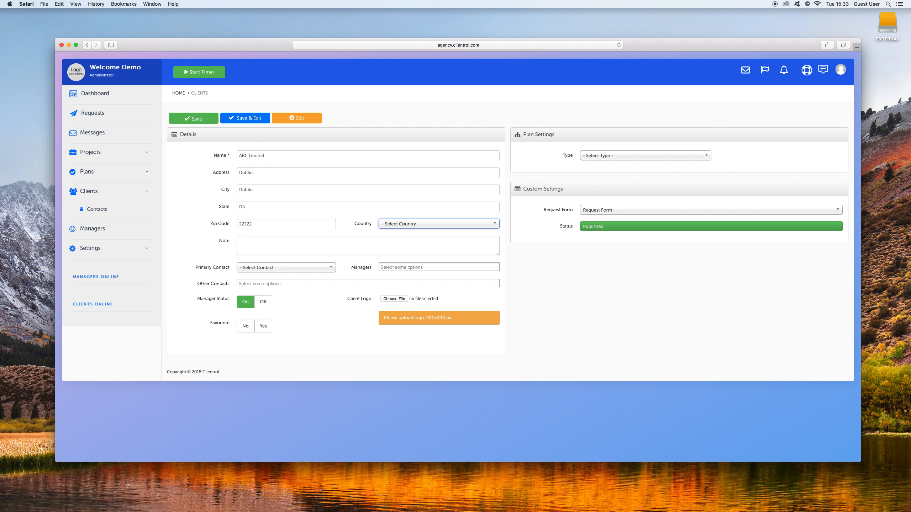
click(418, 219)
click(409, 263)
click(290, 268)
click(290, 268)
triple_click(268, 159)
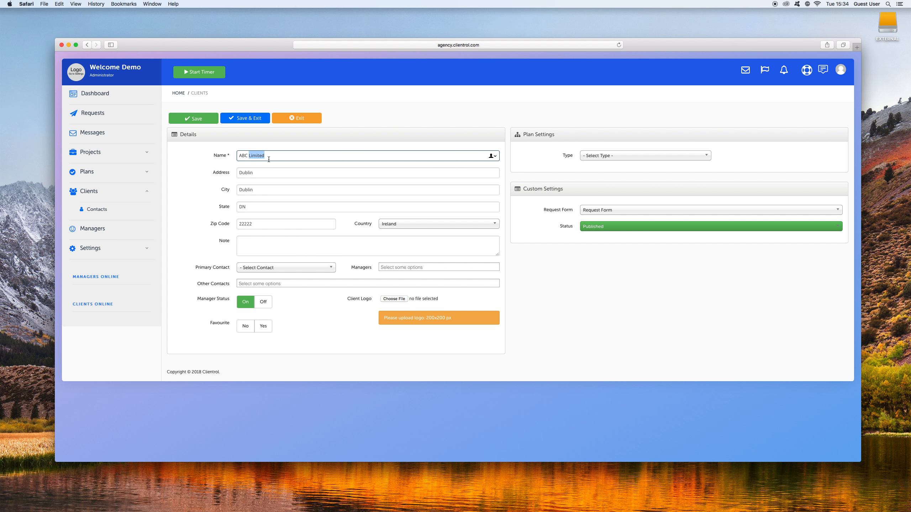
click(216, 259)
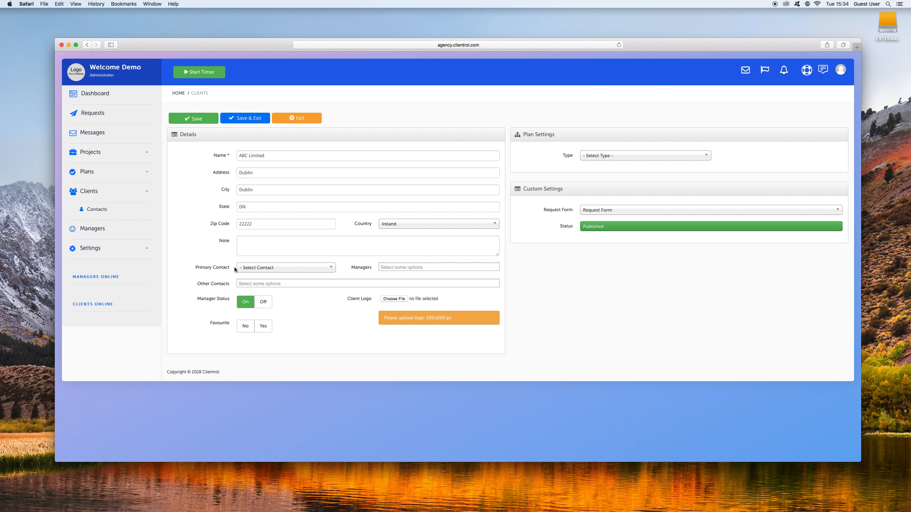
drag(276, 155, 230, 155)
click(216, 165)
Add a new user as the client's primary contact, entering the contact's name and username.
click(270, 269)
click(262, 286)
click(439, 120)
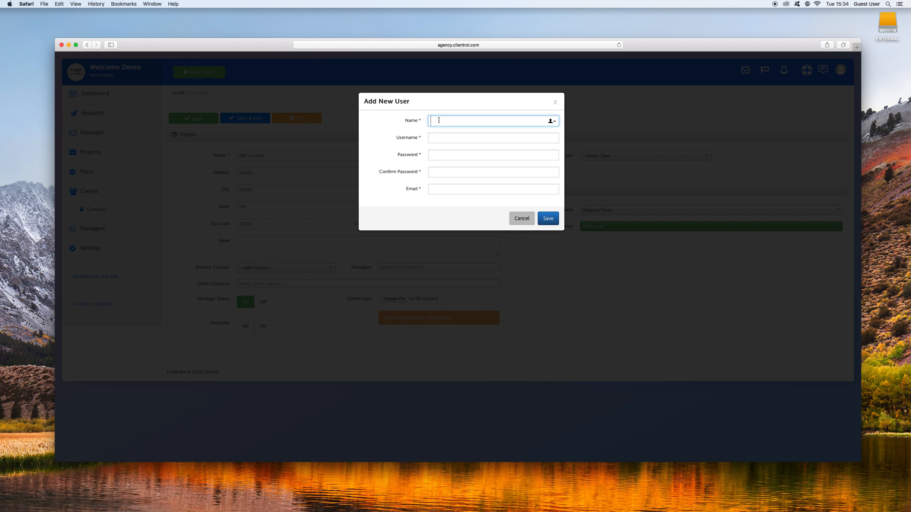
text(John)
key(Tab)
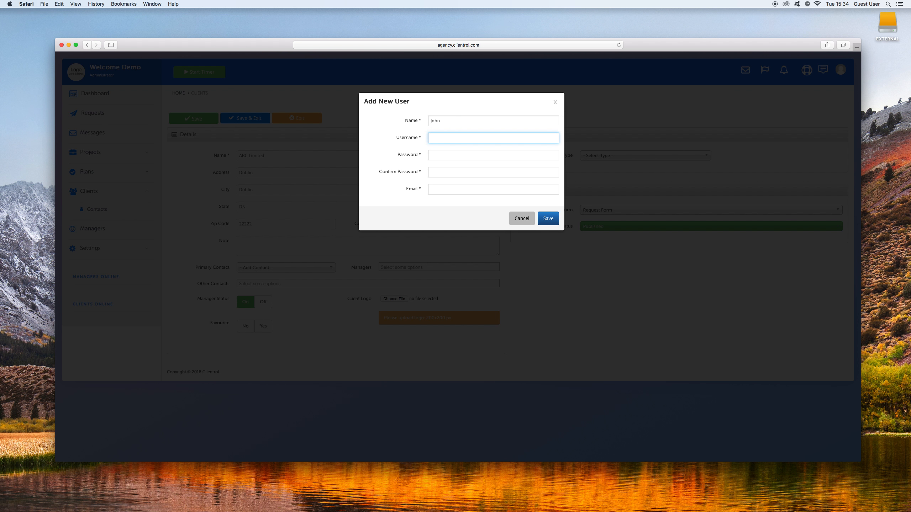
text(johnabc)
key(Tab)
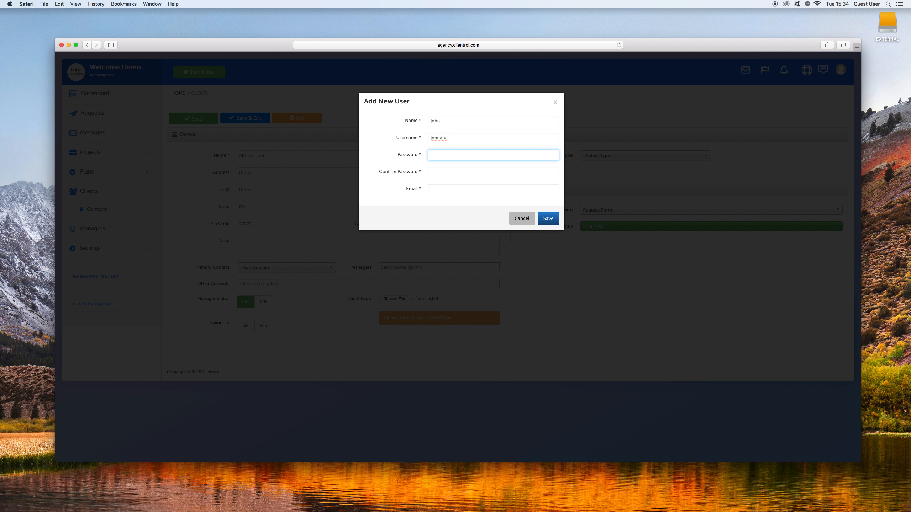
Enter and confirm the contact's password, fill in the contact's e-mail and save the new user.
text(password)
key(Tab)
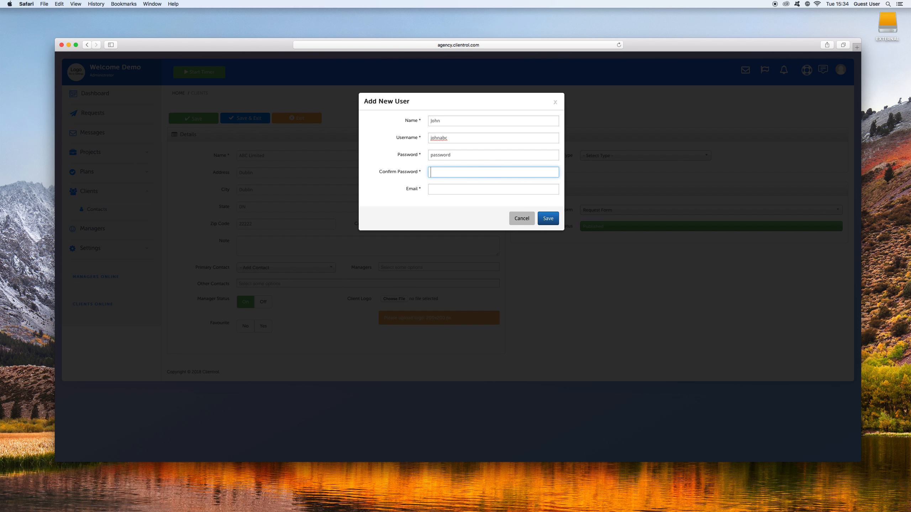
text(password)
key(Tab)
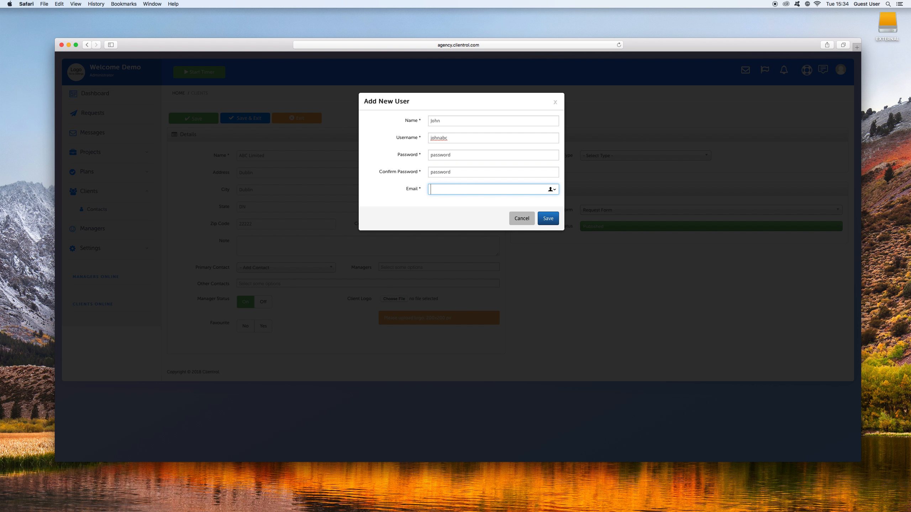
text(john@abc.com)
click(548, 217)
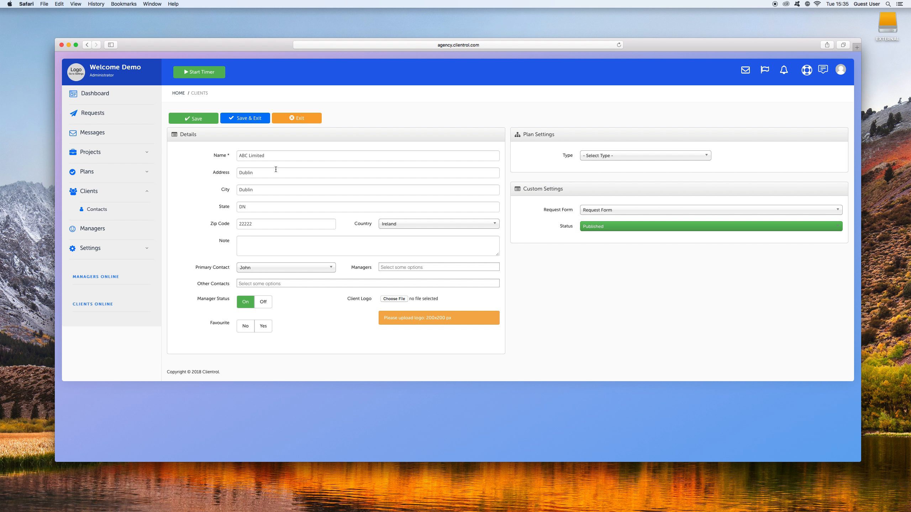
triple_click(275, 155)
click(208, 179)
triple_click(244, 155)
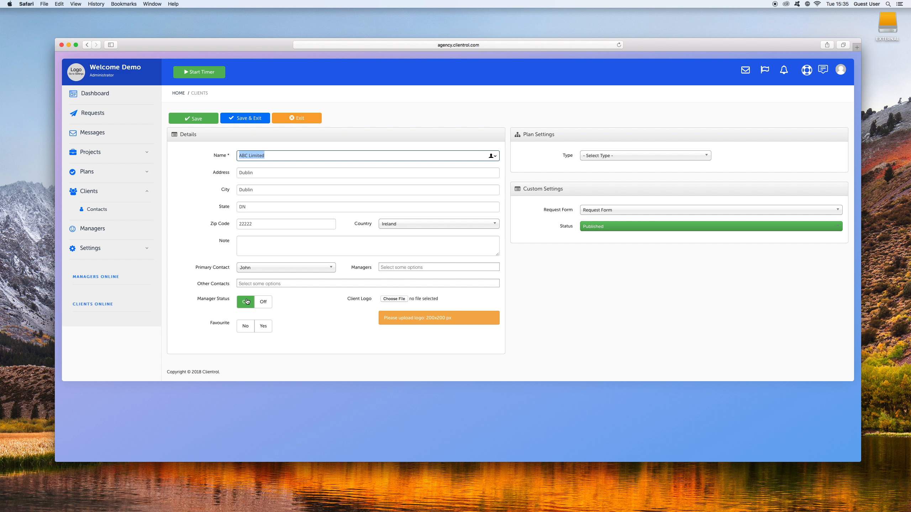
triple_click(257, 156)
triple_click(257, 157)
Mark the client as a favourite and assign a Prepaid plan priced at €50 per hour.
click(263, 328)
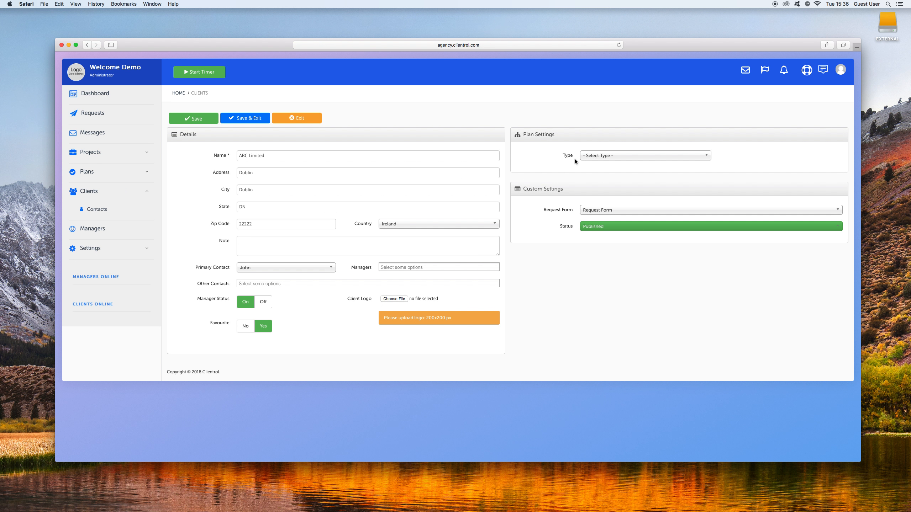
click(595, 157)
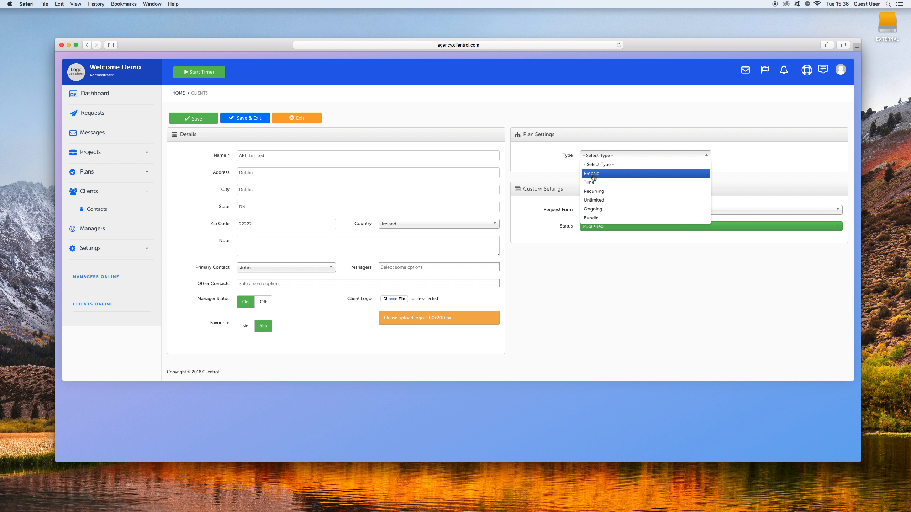
click(594, 175)
click(611, 171)
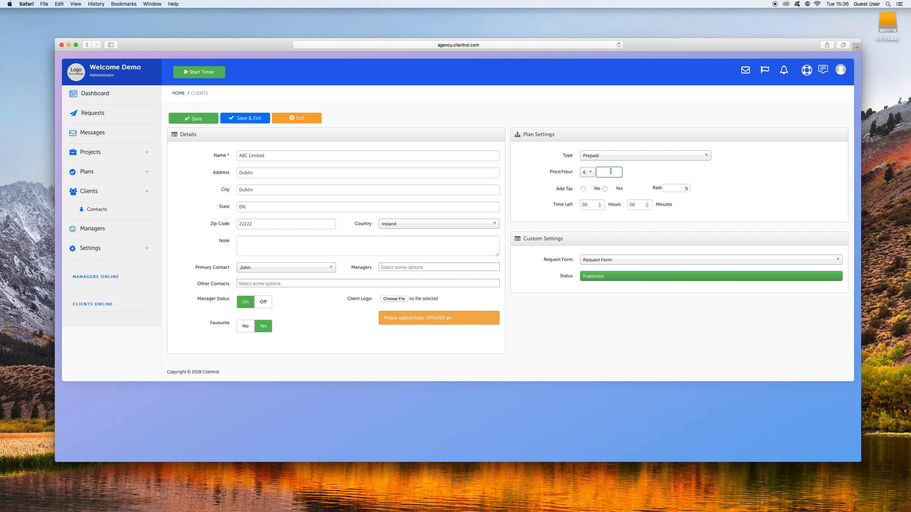
text(50)
Add tax to the plan at a 23% rate, set the time left to 20 hours, and save and close the client.
click(605, 189)
click(670, 187)
text(23)
double_click(592, 205)
text(20)
click(565, 216)
click(258, 121)
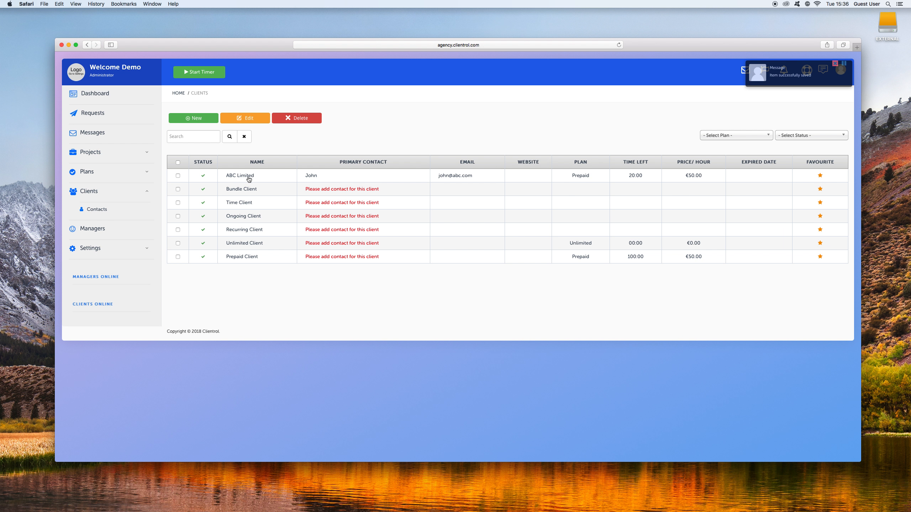
Check the plan, hours, projects and tasks shown for ABC Limited on the dashboard.
click(110, 94)
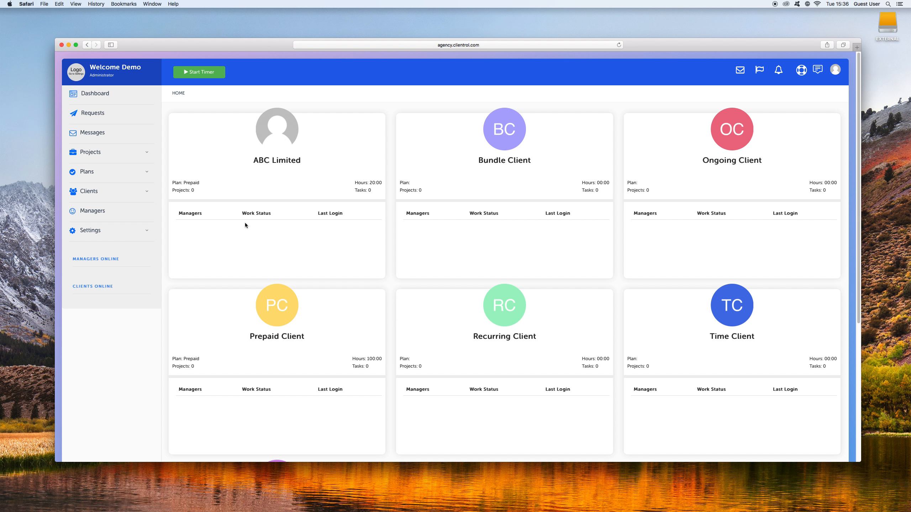
double_click(175, 182)
triple_click(372, 183)
click(371, 190)
double_click(370, 190)
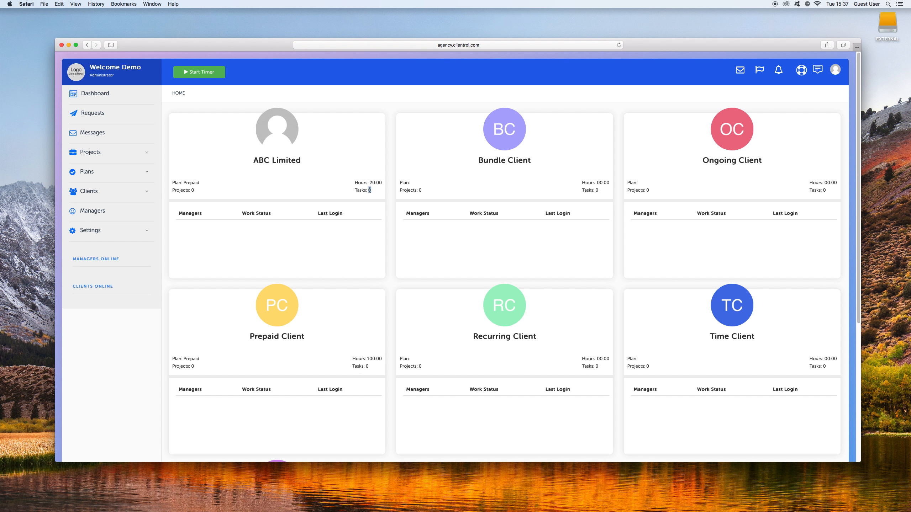
triple_click(194, 190)
click(245, 200)
Start a new manager record and enter the manager's name and username.
click(114, 211)
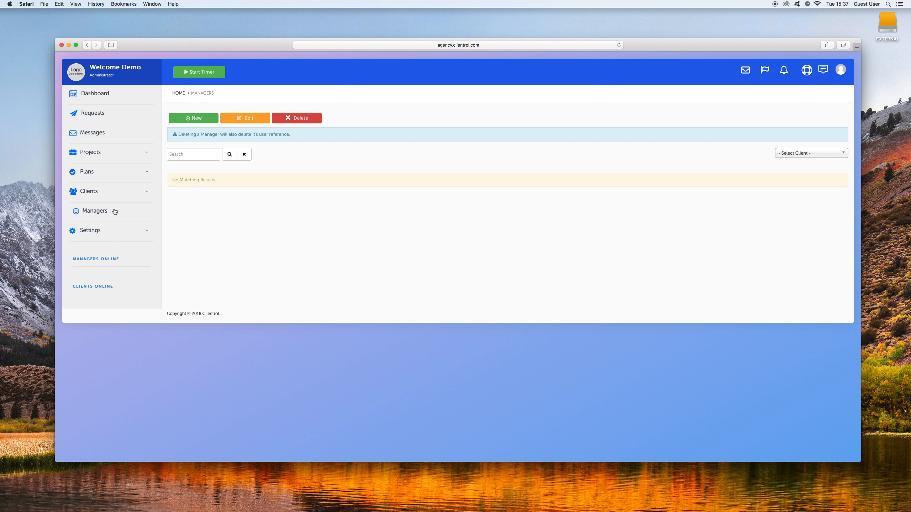
click(197, 118)
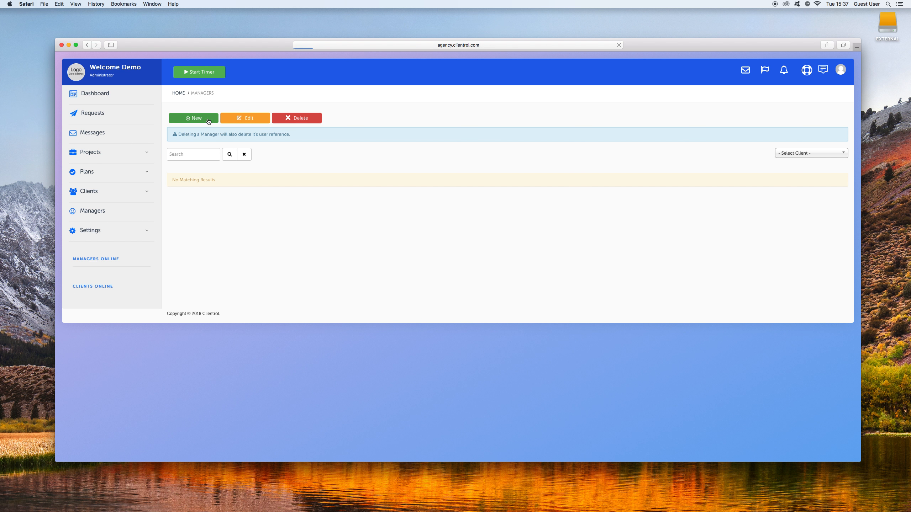
click(260, 154)
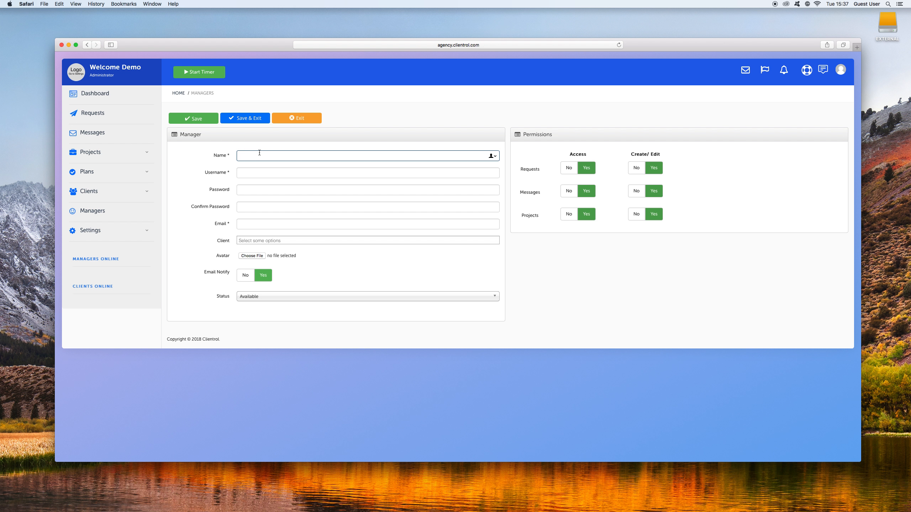
text(Amy)
key(Tab)
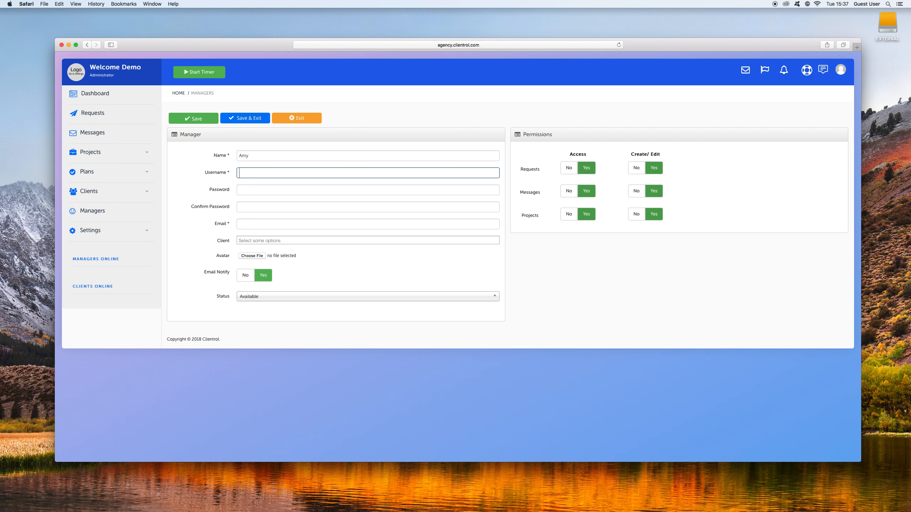
text(amy)
click(255, 181)
Enter and confirm the new manager's account password.
click(255, 189)
text(••••••••)
key(Tab)
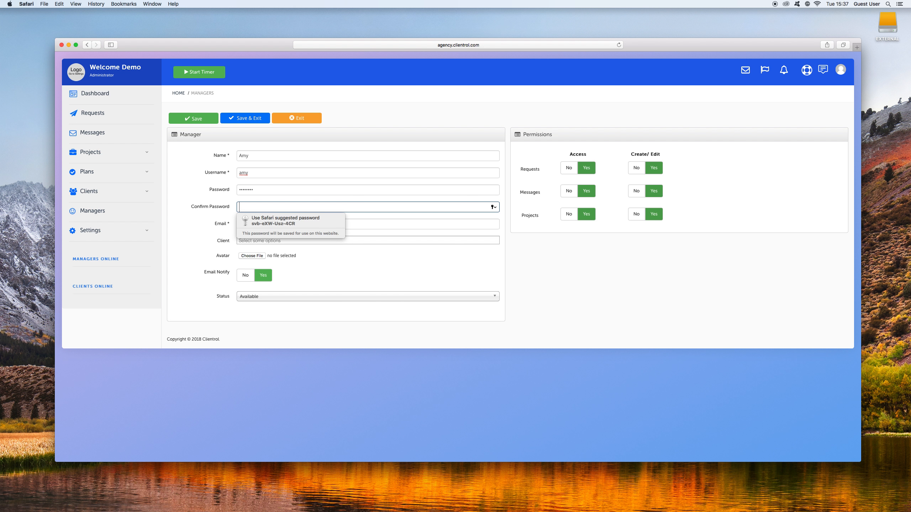
text(••••••••)
key(Tab)
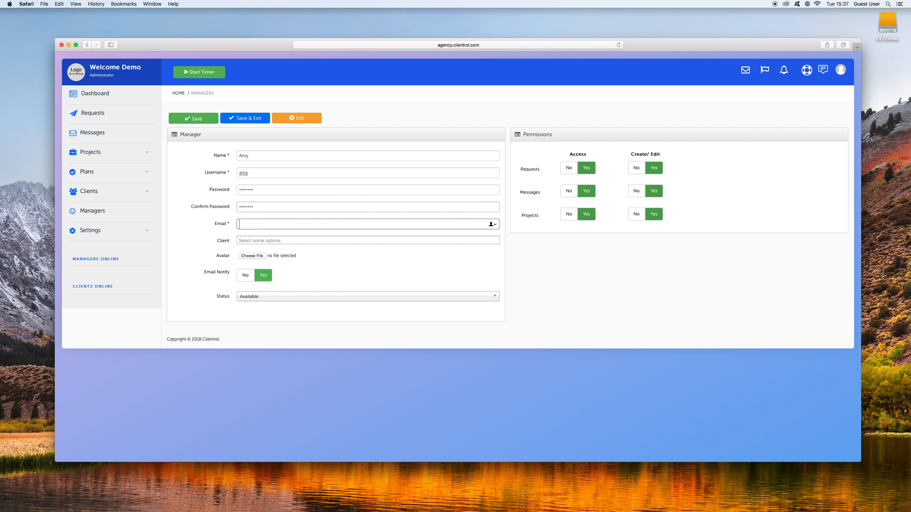
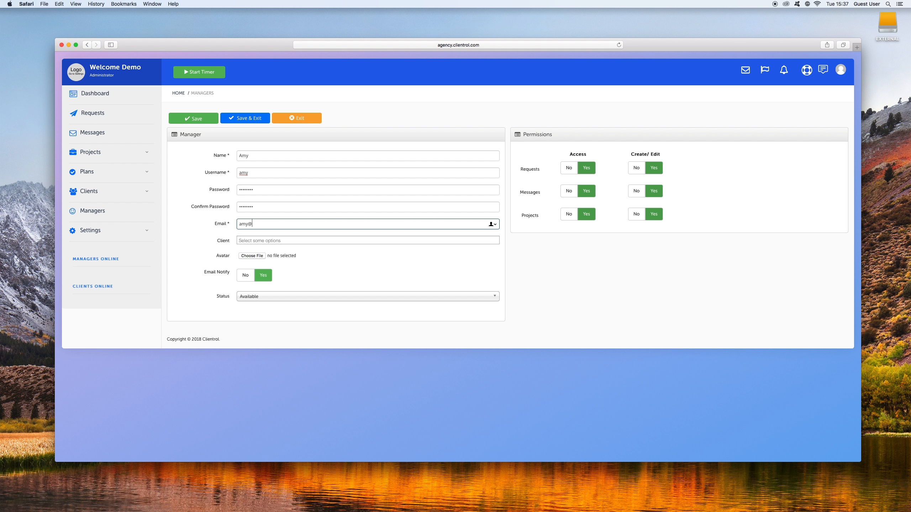
Enter the new manager's e-mail and assign the client ABC Limited, leaving the status as Available.
key(Tab)
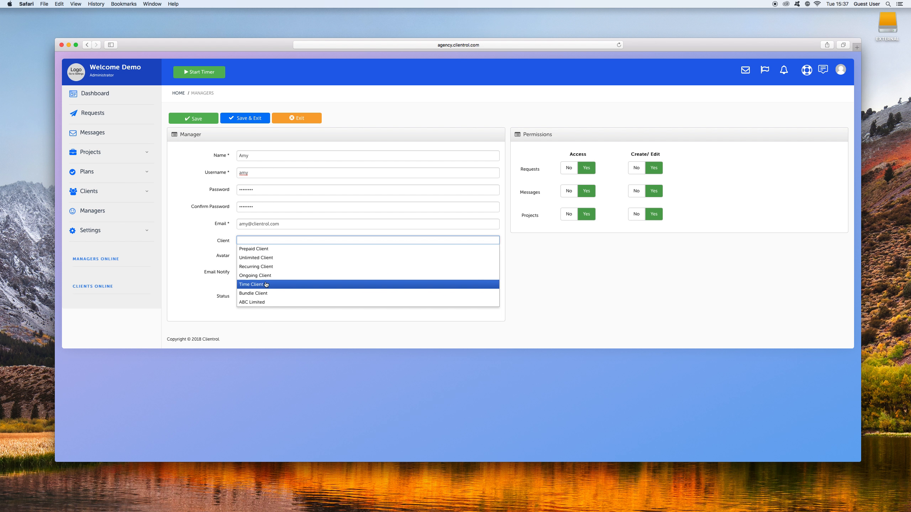
click(257, 303)
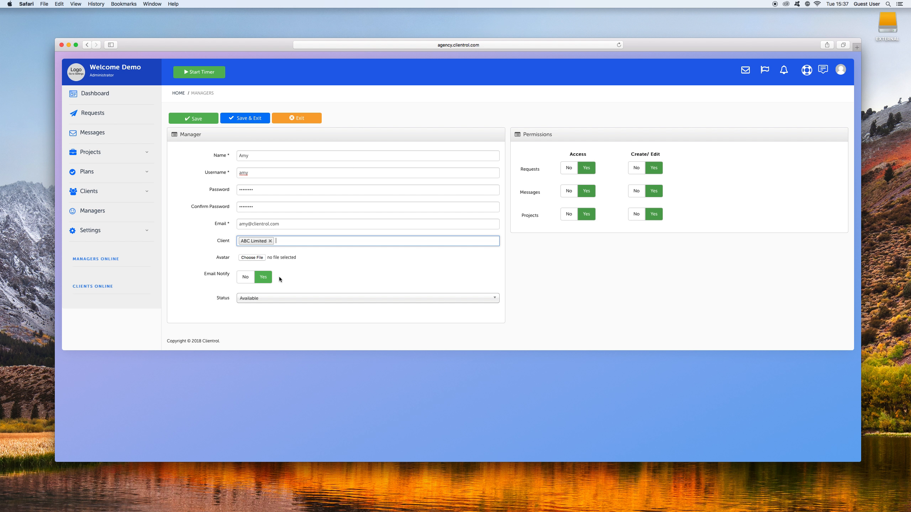
click(261, 299)
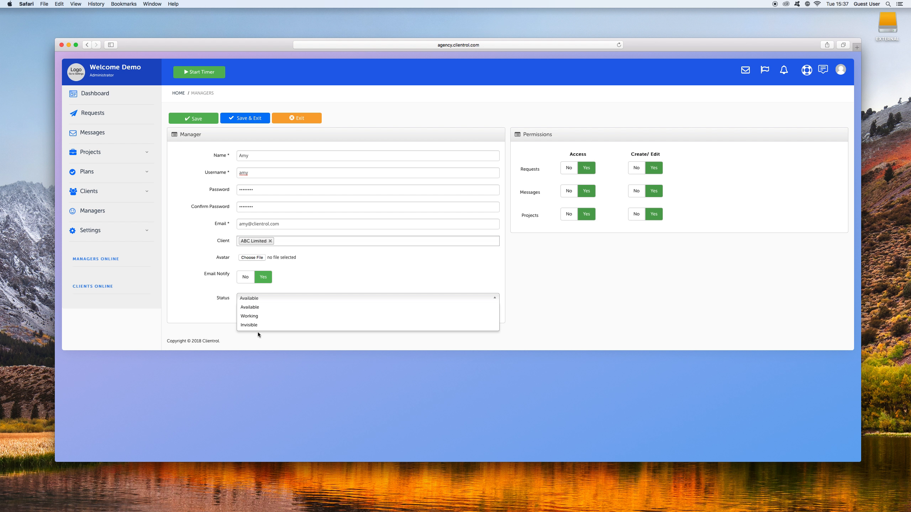
click(270, 299)
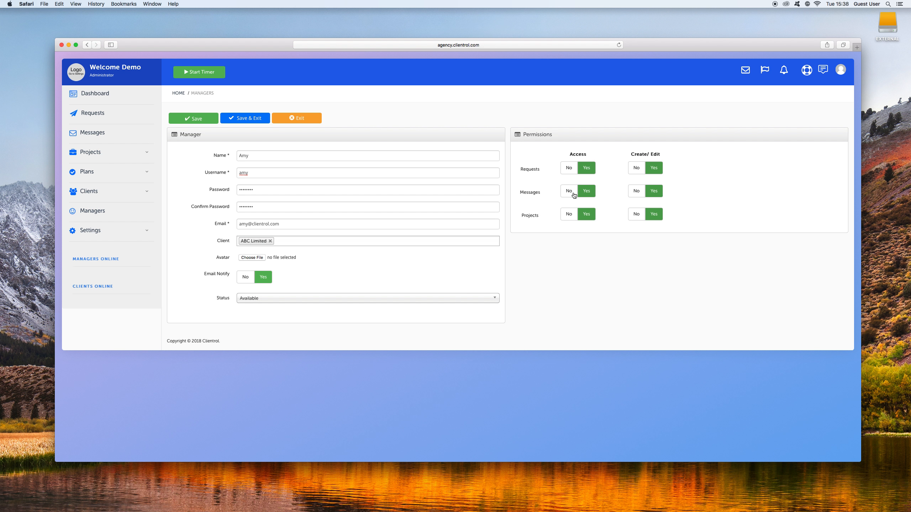
Set the manager's Messages permissions to No for access and create/edit, and save and close the record without storing the password.
click(635, 191)
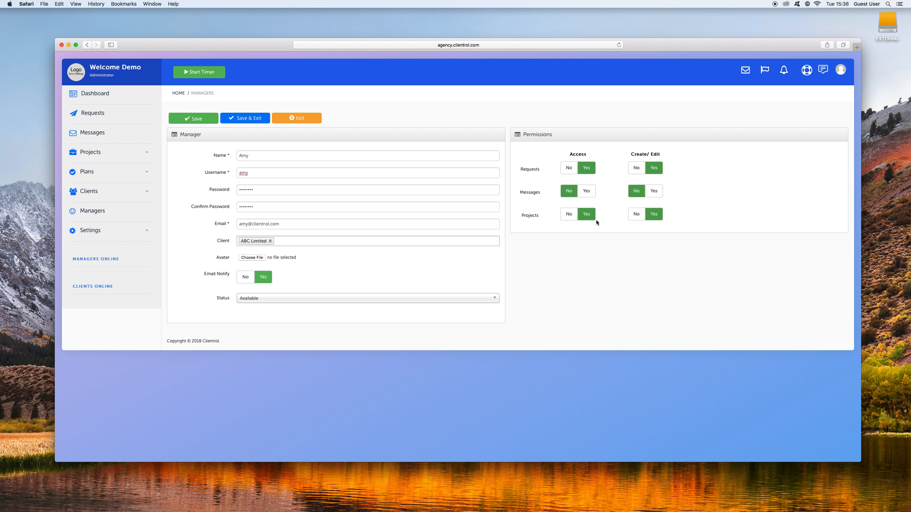
click(252, 119)
click(486, 88)
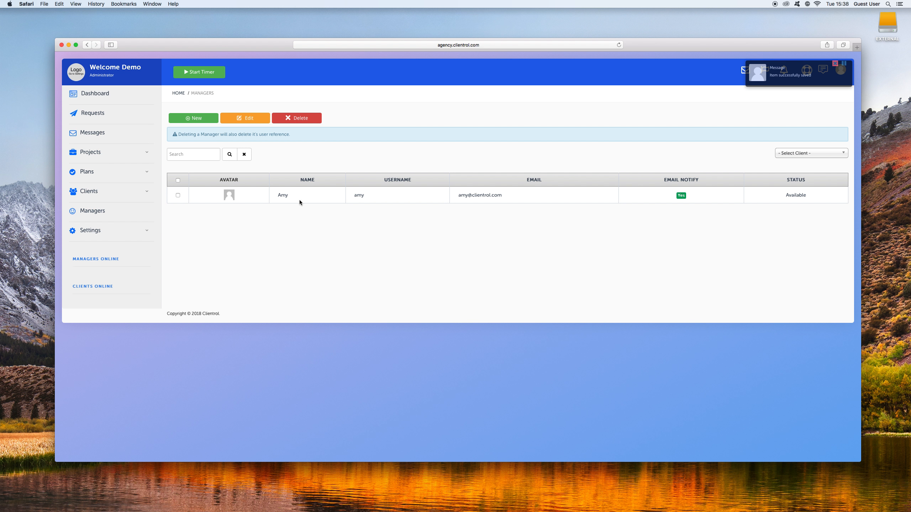
Check the manager listed for ABC Limited on the dashboard.
click(99, 94)
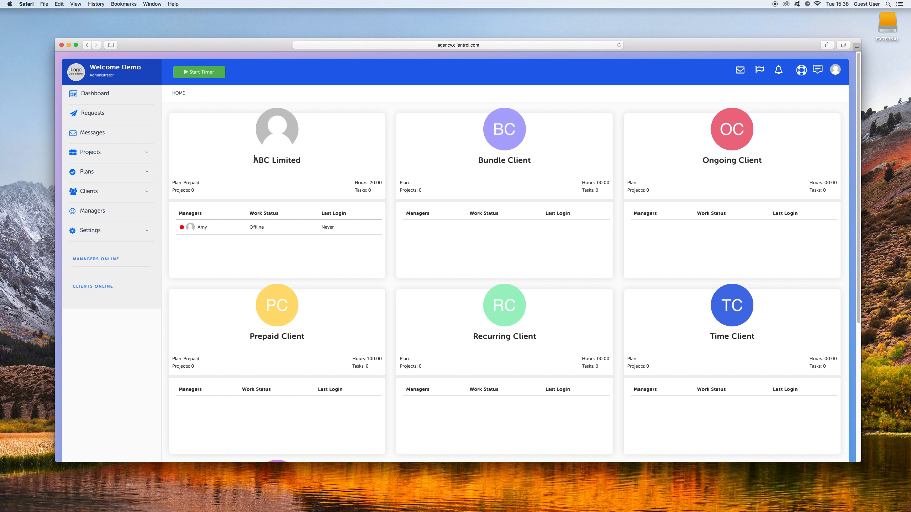
drag(255, 158, 303, 160)
click(303, 161)
Start another manager record named Design by Berlin with the username designbyberlin.
click(100, 212)
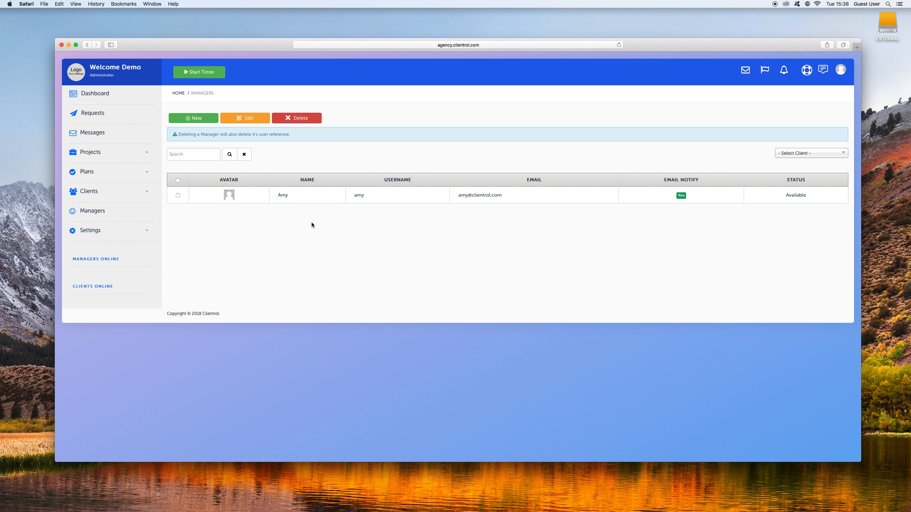
click(204, 119)
click(253, 154)
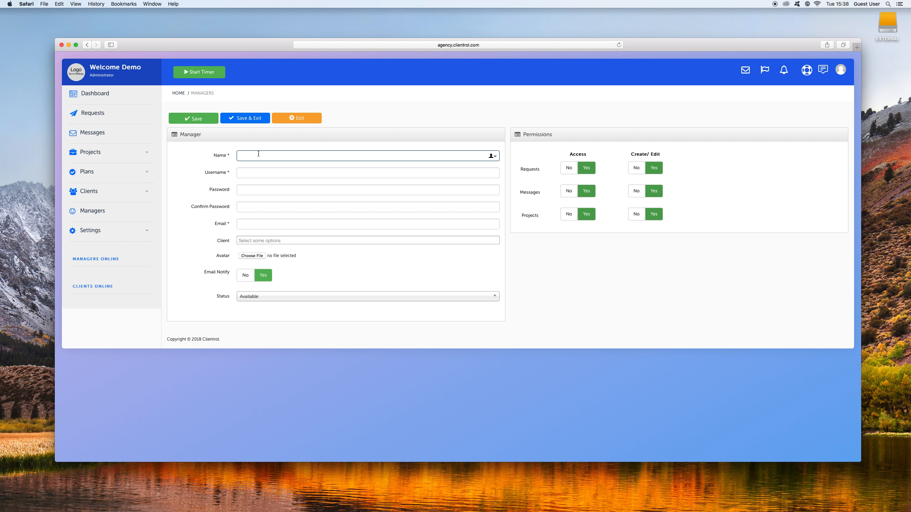
text(Design by Berlin)
key(Tab)
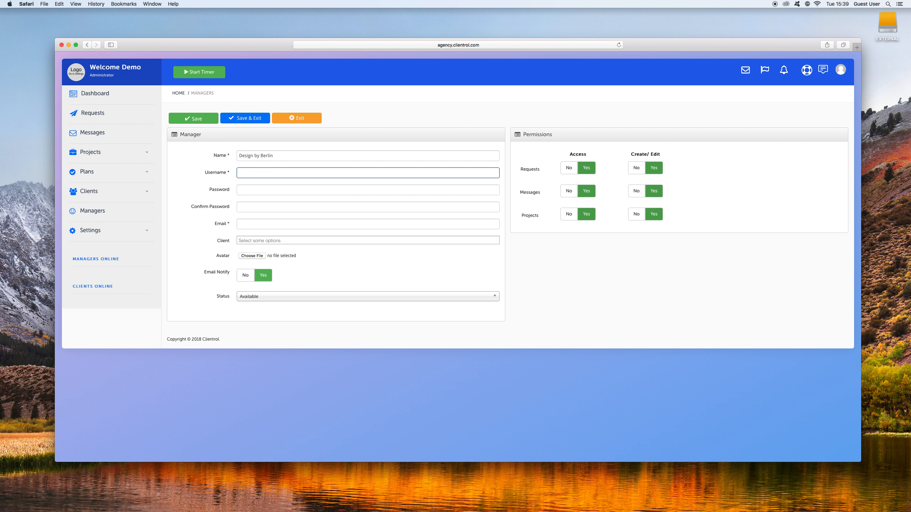
text(designbyberlin)
key(Tab)
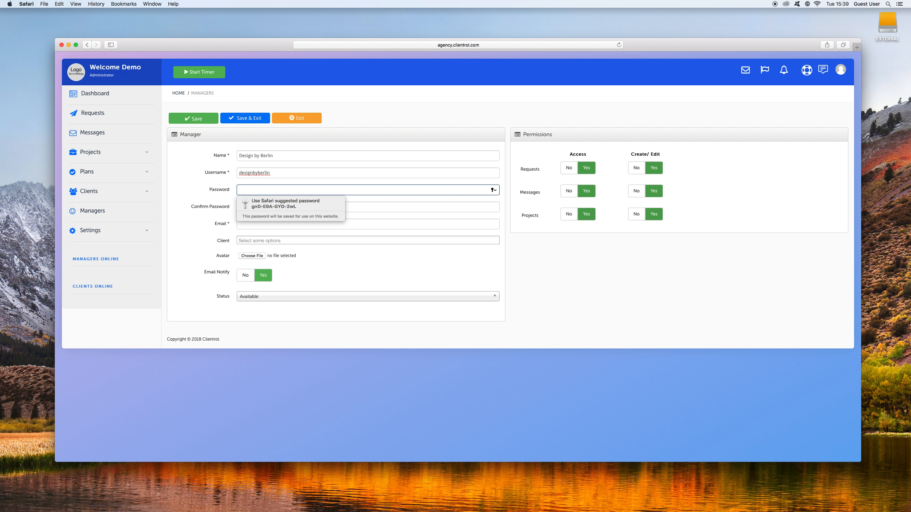
Enter and confirm an account password for Design by Berlin.
text(1234)
key(Tab)
text(12345678)
key(Tab)
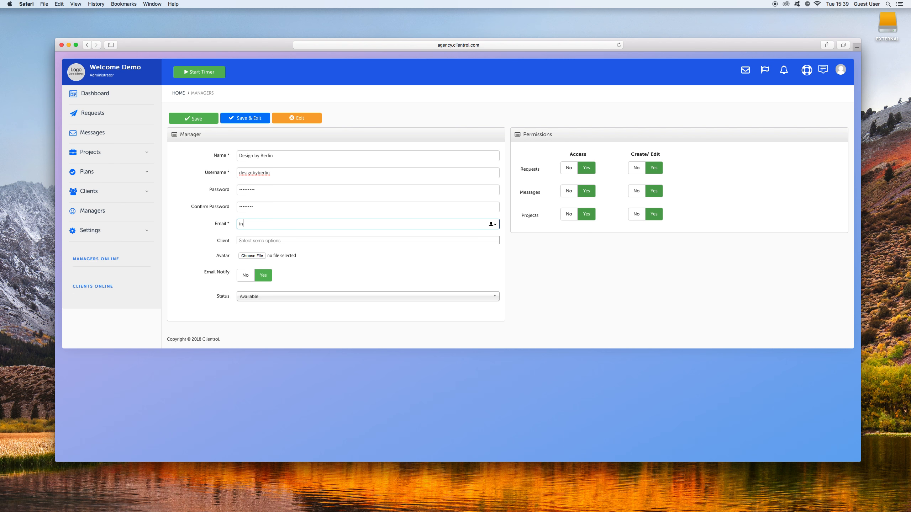
Enter the e-mail for Design by Berlin and assign the client ABC Limited.
key(Tab)
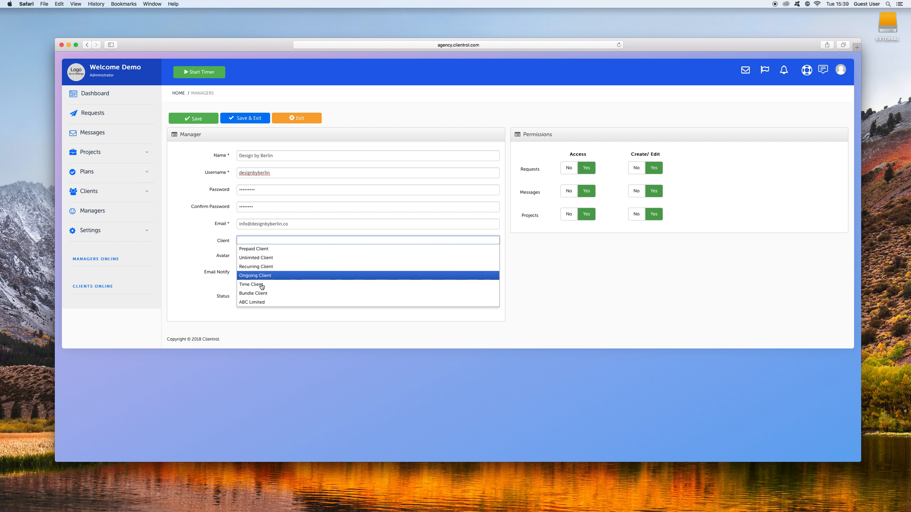
click(273, 302)
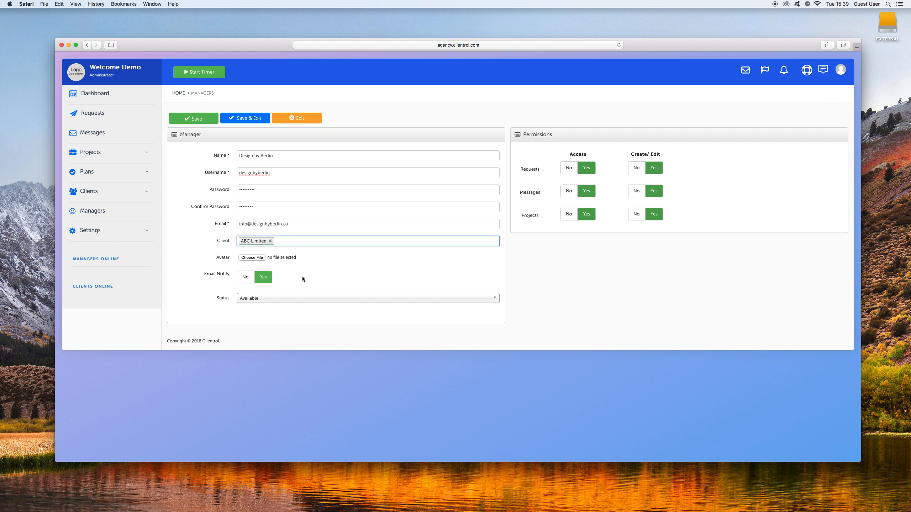
Set the Requests and Messages permissions to No for both access and create/edit.
click(568, 168)
click(636, 168)
click(564, 192)
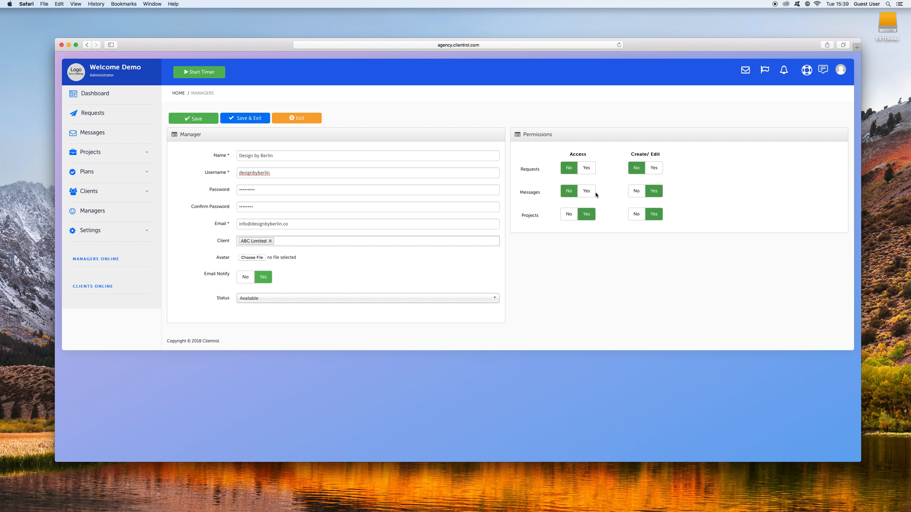
click(635, 192)
Try to save and close the Design by Berlin record, declining to store the password in the browser.
triple_click(244, 221)
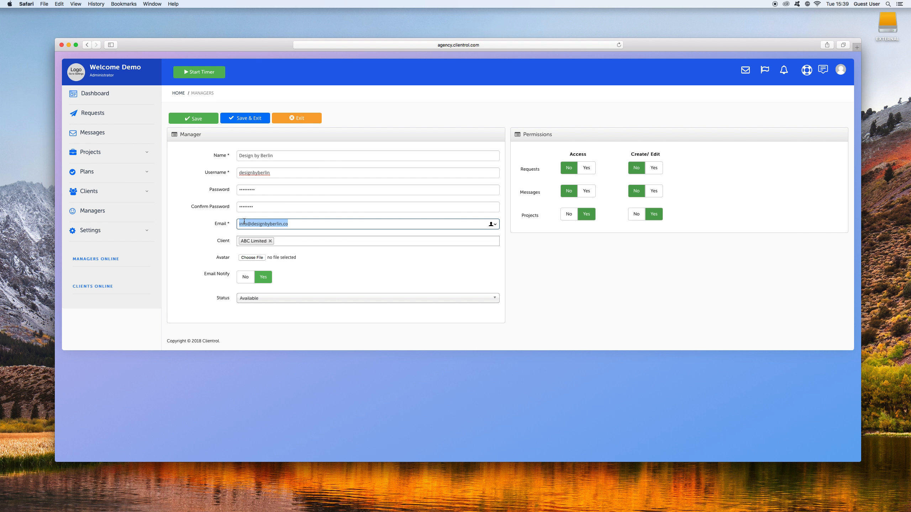
click(244, 221)
click(251, 119)
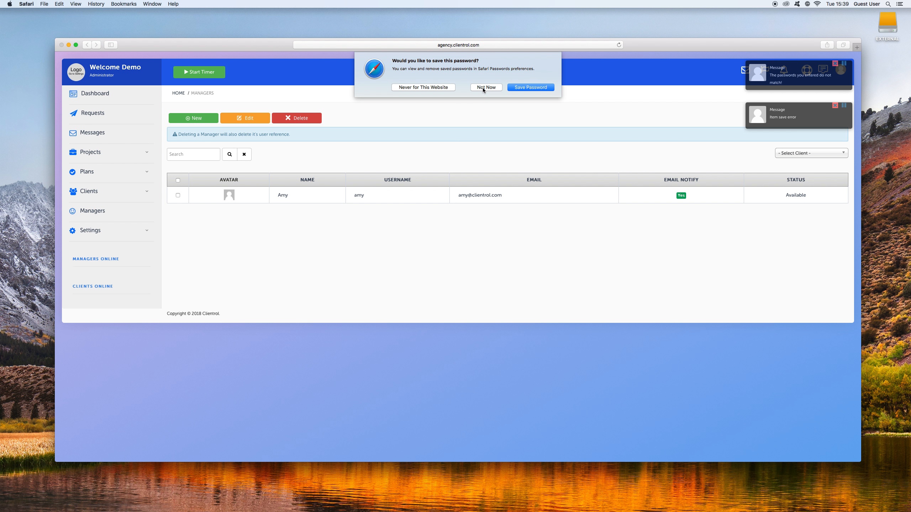
right_click(444, 110)
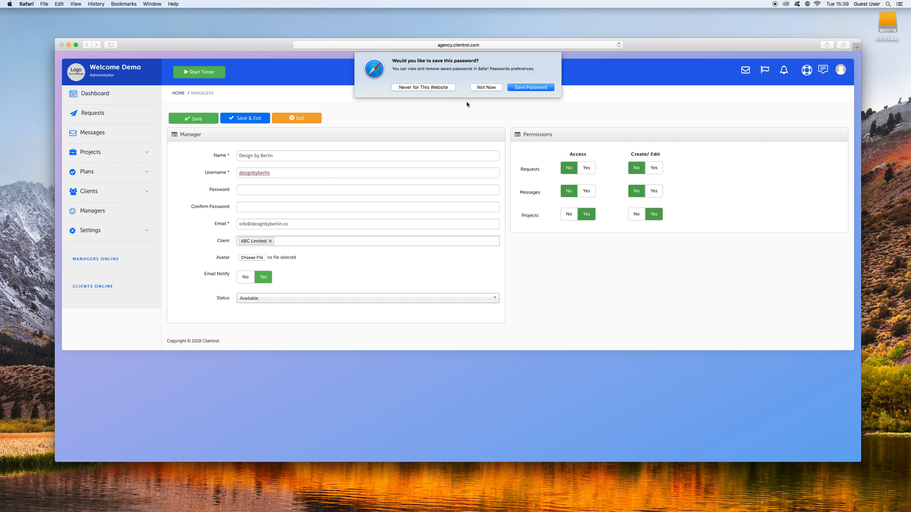
click(481, 88)
Re-enter and confirm the account password for Design by Berlin, and save and close the record without storing the password.
click(262, 191)
text(••••••••)
key(Tab)
text(••••••••)
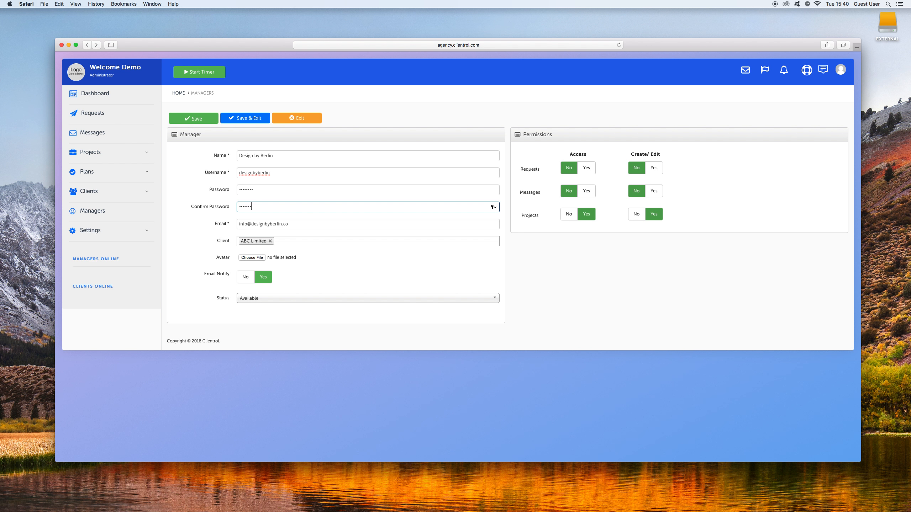
click(252, 121)
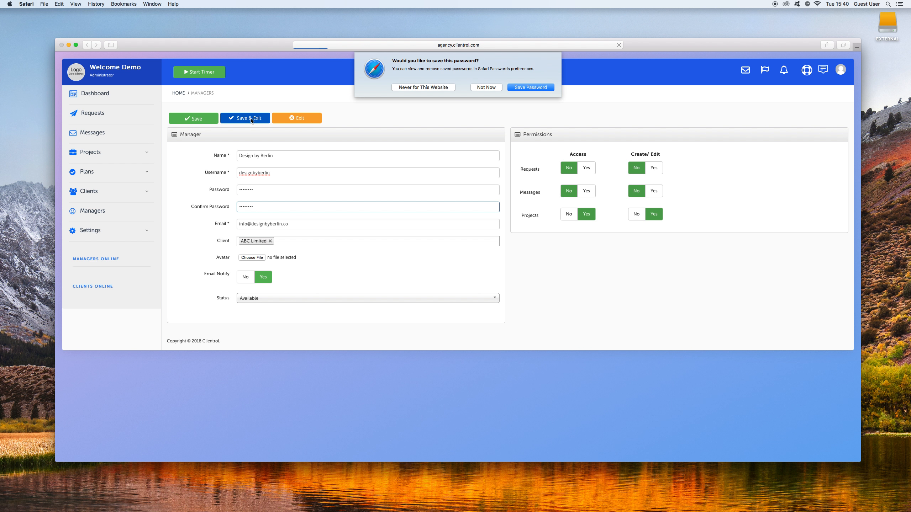
click(479, 86)
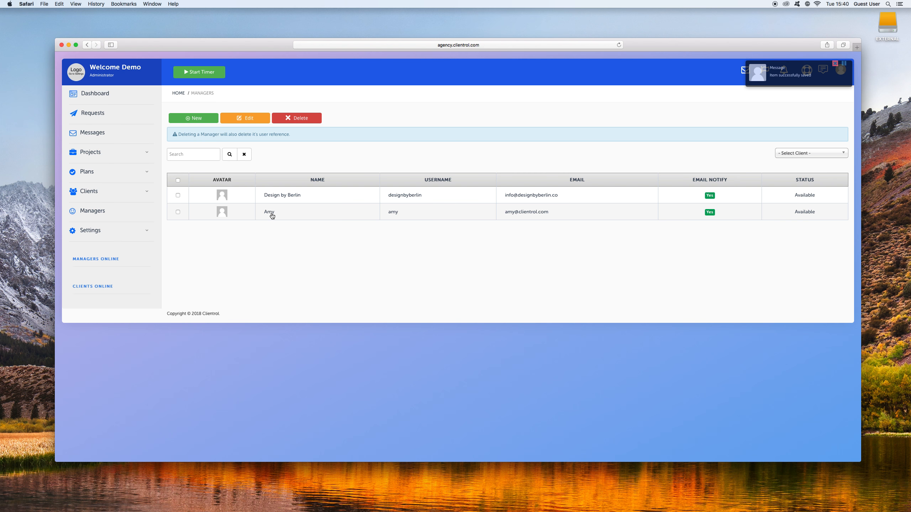
Review both managers' work status and last login under ABC Limited on the dashboard.
click(109, 95)
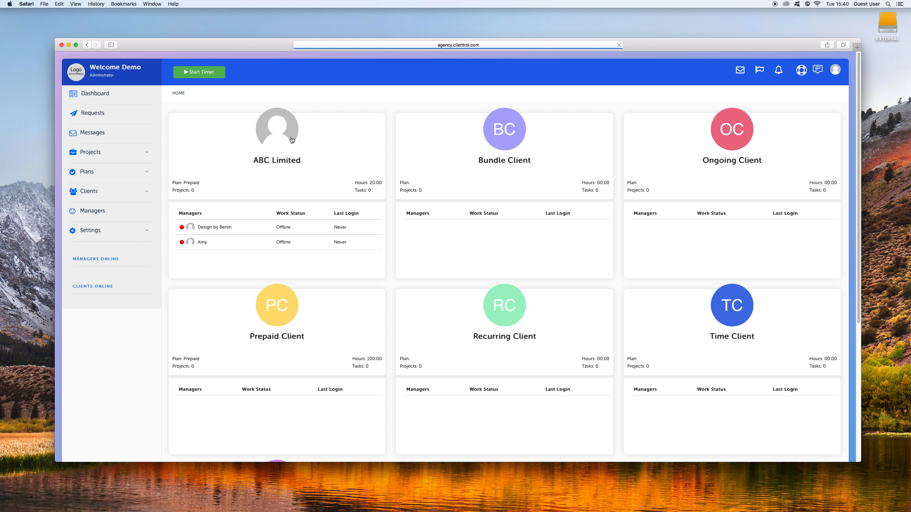
triple_click(292, 161)
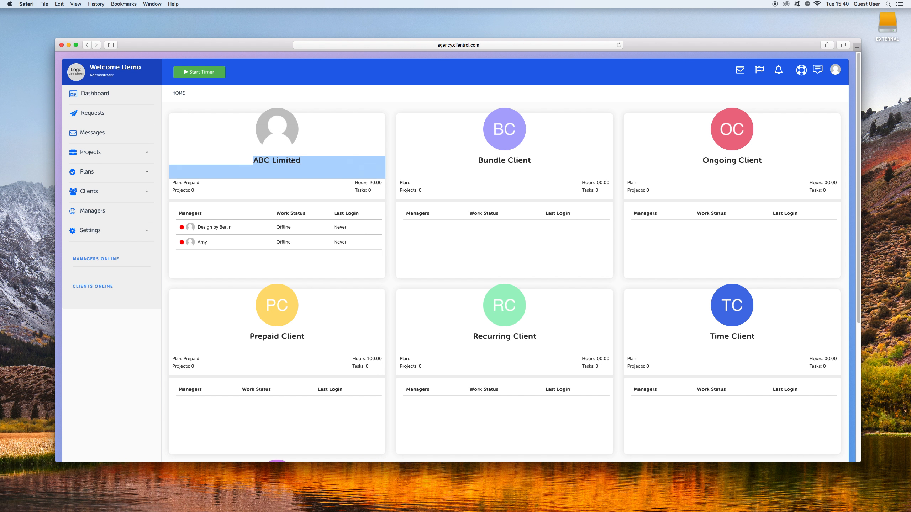
click(357, 147)
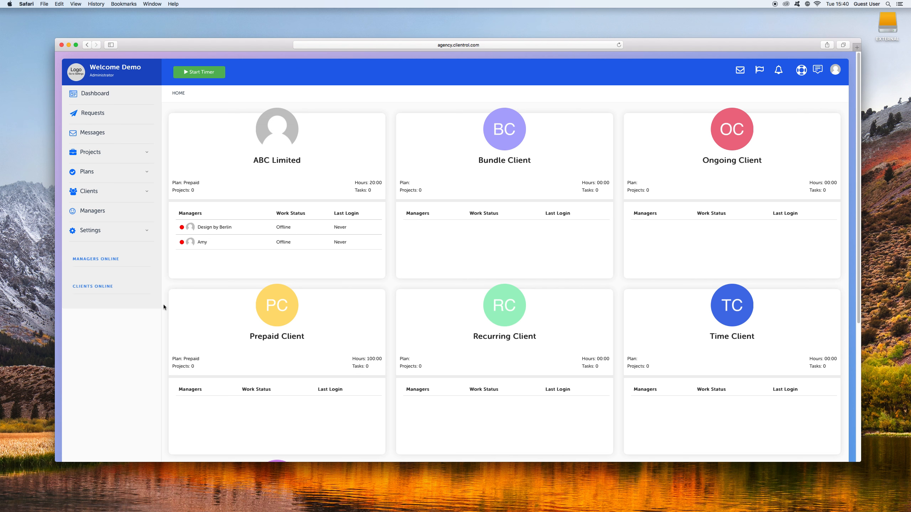
double_click(201, 243)
Open a new private browser window and load agency.clientrol.com.
click(44, 5)
click(49, 21)
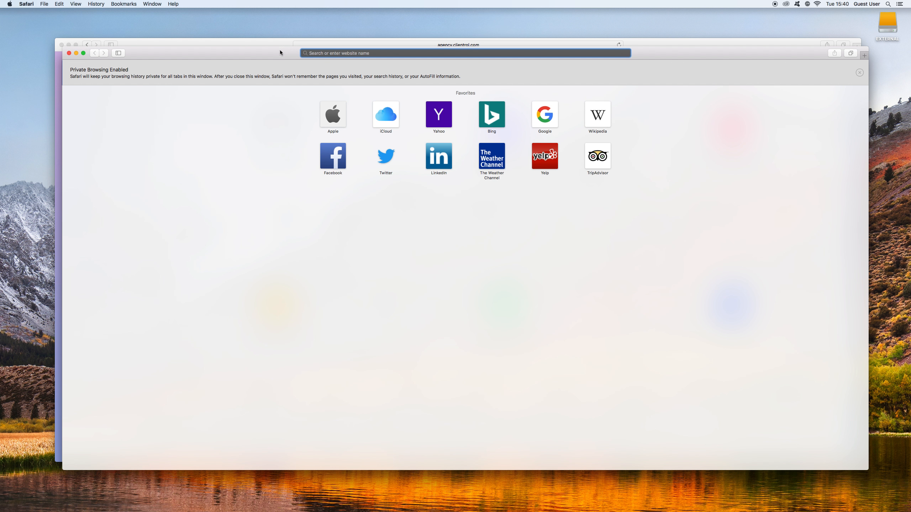
drag(281, 52, 318, 49)
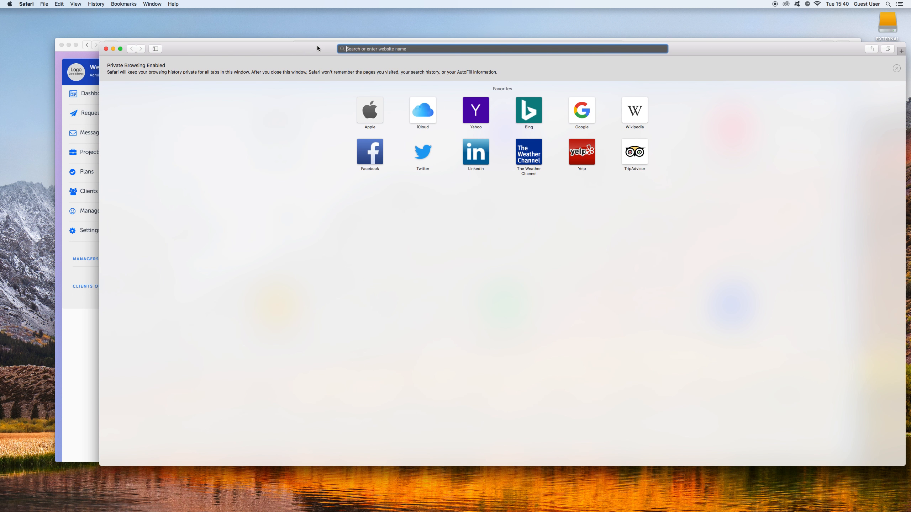
text(agency.clientrol.com)
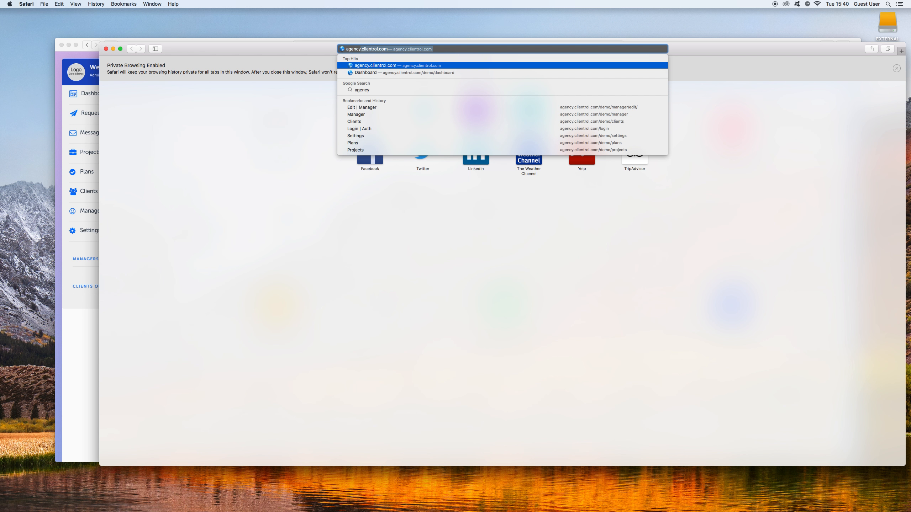
key(Return)
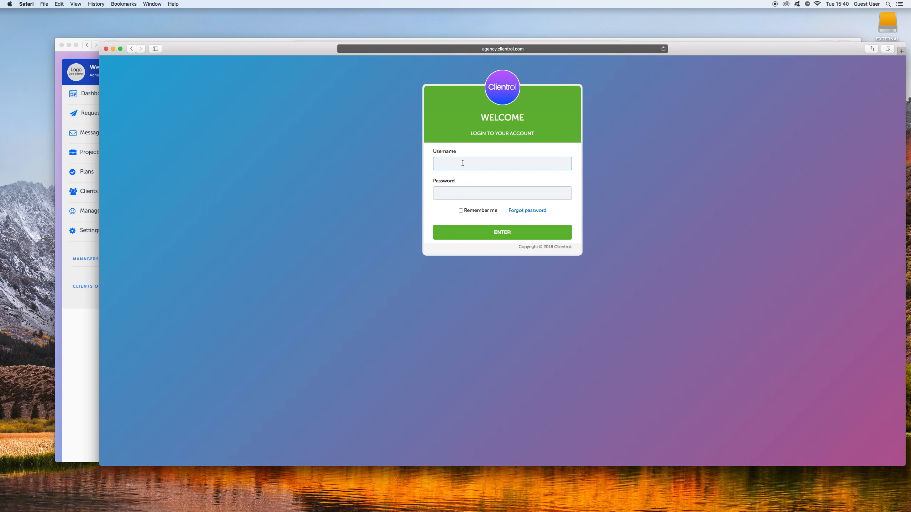
Try to log in as the first manager with the username and account password.
text(Amy)
click(470, 195)
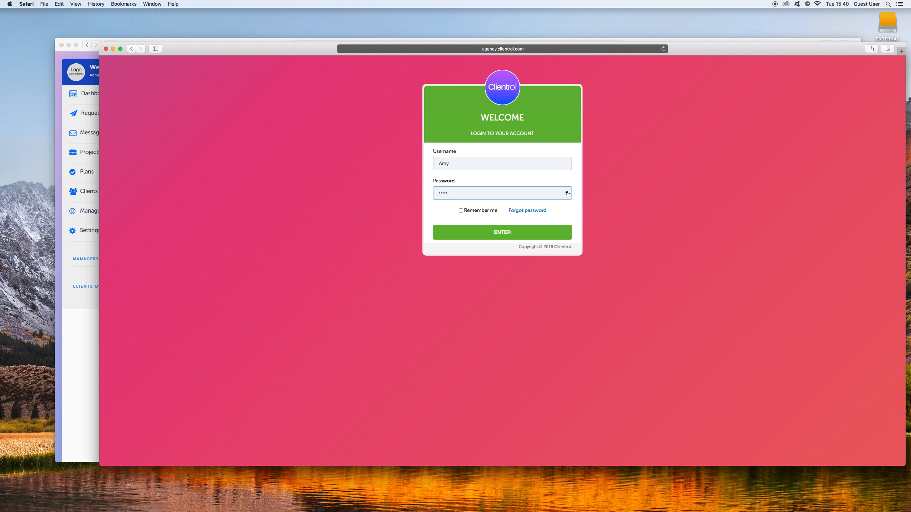
key(Return)
Arrange the admin dashboard and private login windows to overlap side by side, with the login window in front.
drag(288, 49, 439, 48)
drag(185, 47, 130, 44)
click(868, 201)
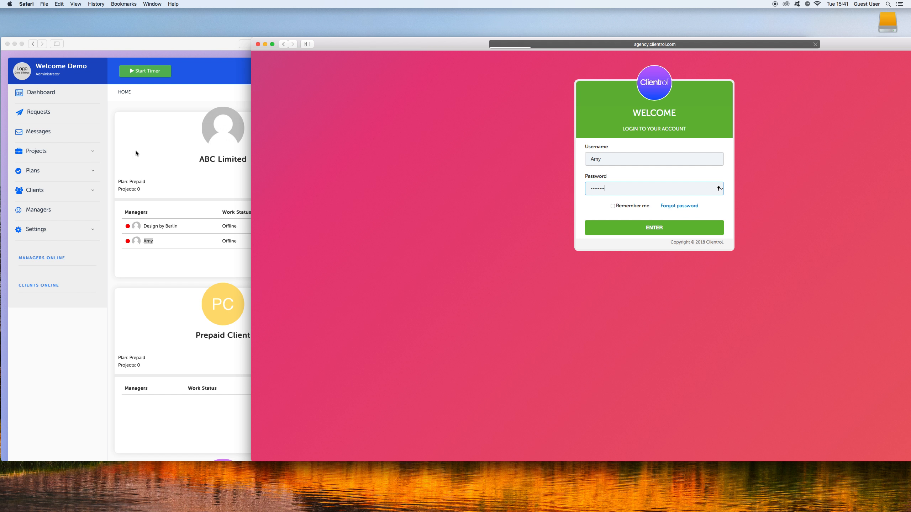
click(168, 200)
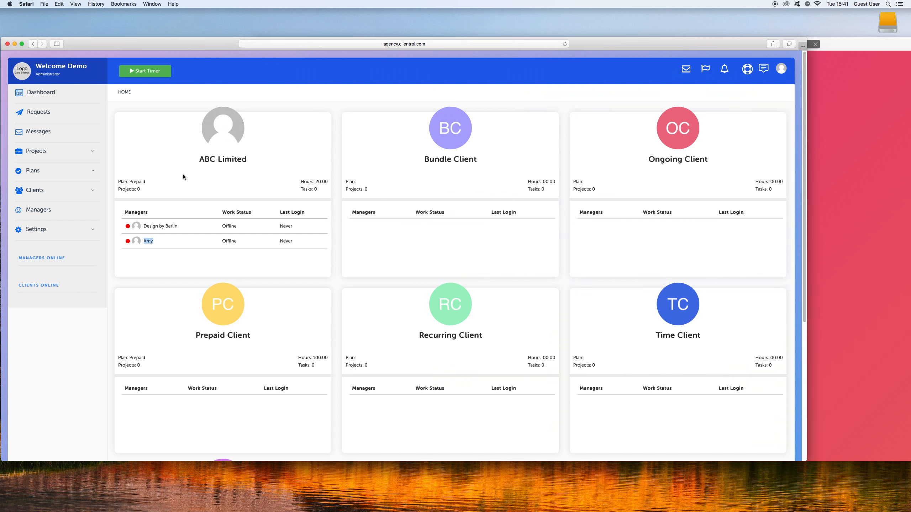
click(199, 250)
click(844, 175)
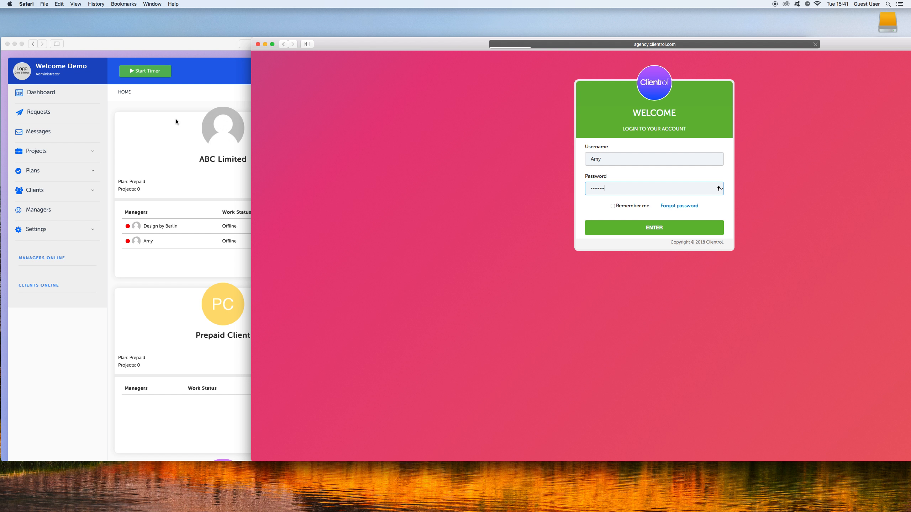
Try to load agency.clientrol.com/demo/index.php/login in the private window.
click(653, 45)
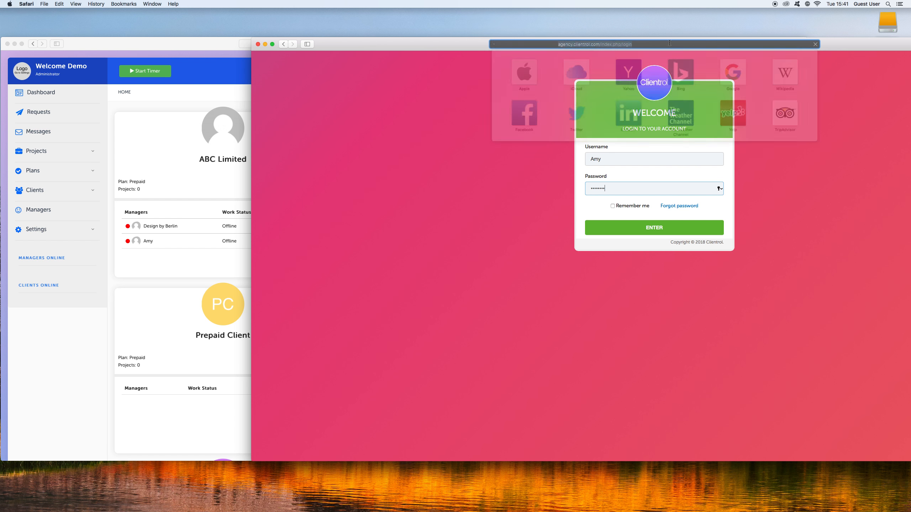
click(541, 45)
text(demo/)
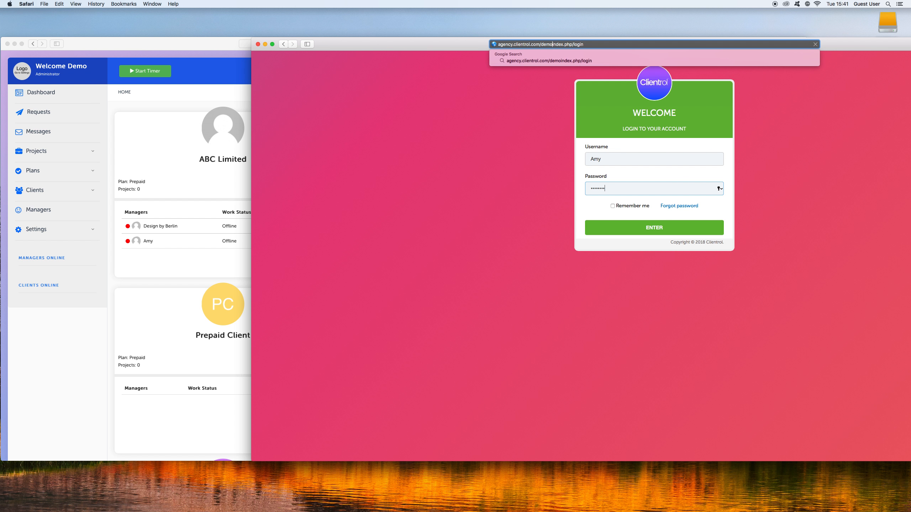
key(Return)
Load agency.clientrol.com/demo in the private window to reach the manager's dashboard.
click(656, 44)
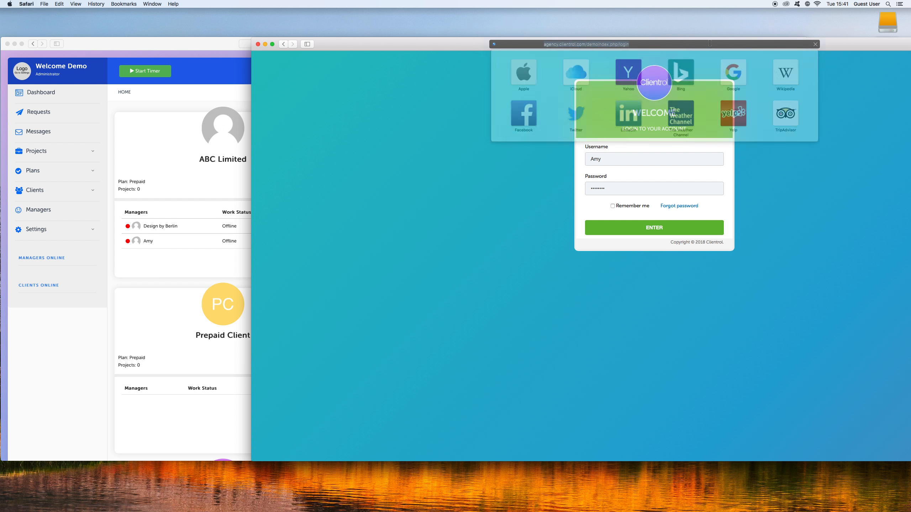
click(613, 43)
drag(555, 44, 617, 51)
key(BackSpace)
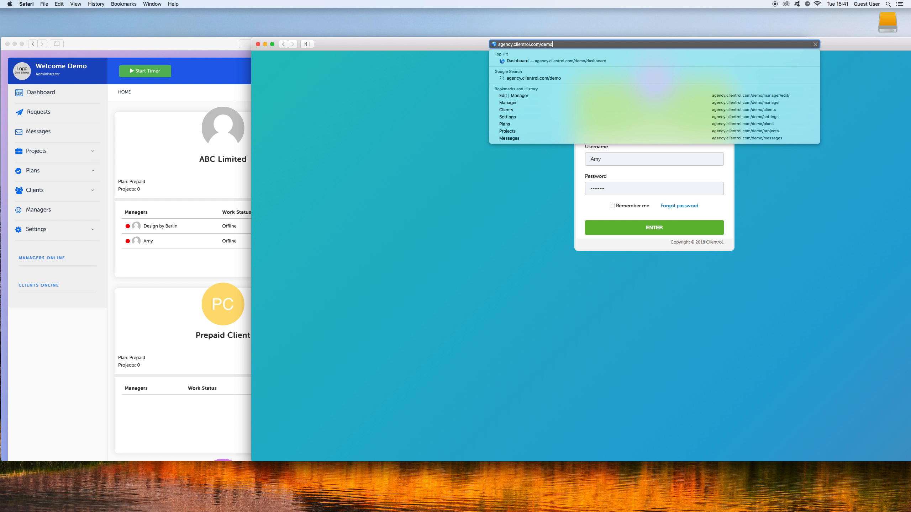
key(Return)
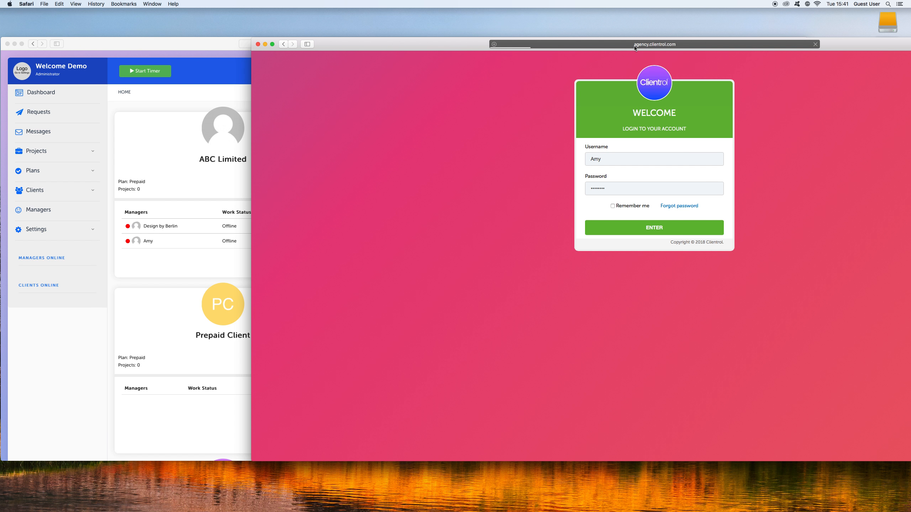
click(634, 45)
click(817, 148)
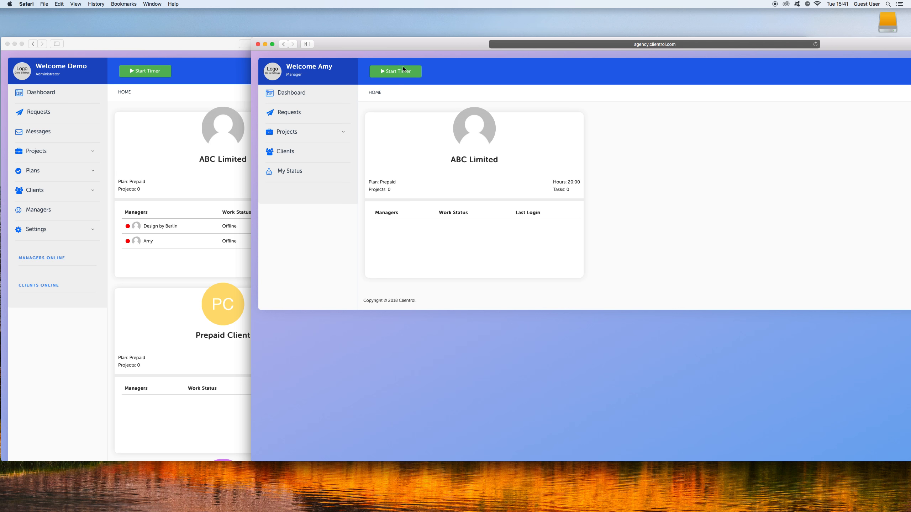
Move the manager window fully into view and place the administrator window below it on the desktop.
drag(400, 46, 250, 47)
drag(53, 45, 128, 475)
drag(298, 46, 269, 45)
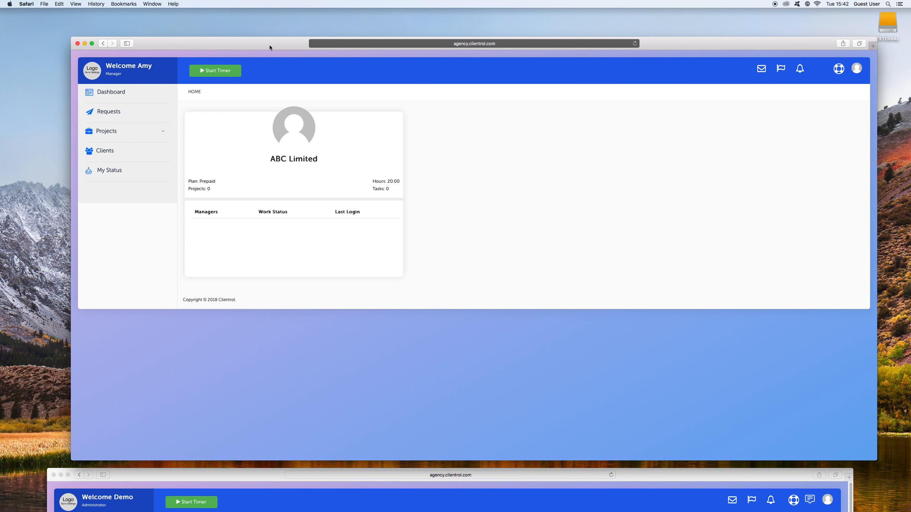
Examine the Requests, Projects and Clients sections available to the logged-in manager.
triple_click(148, 64)
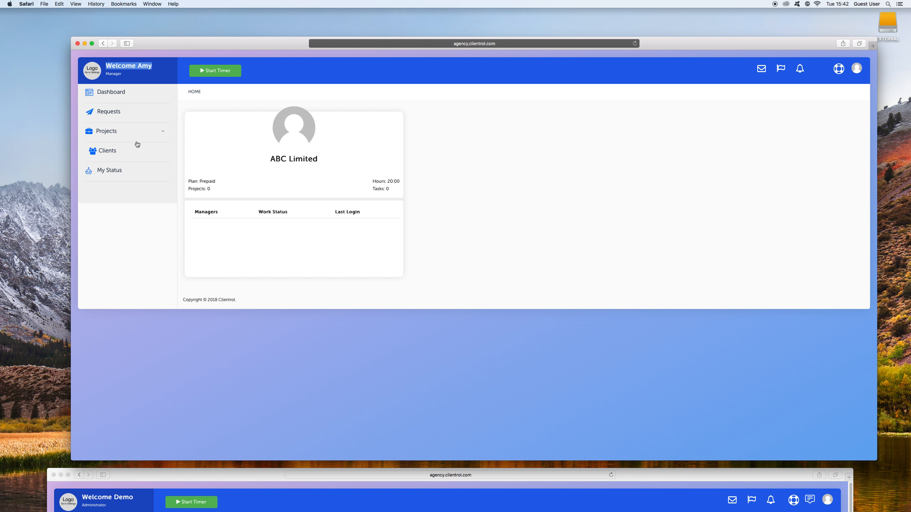
click(118, 112)
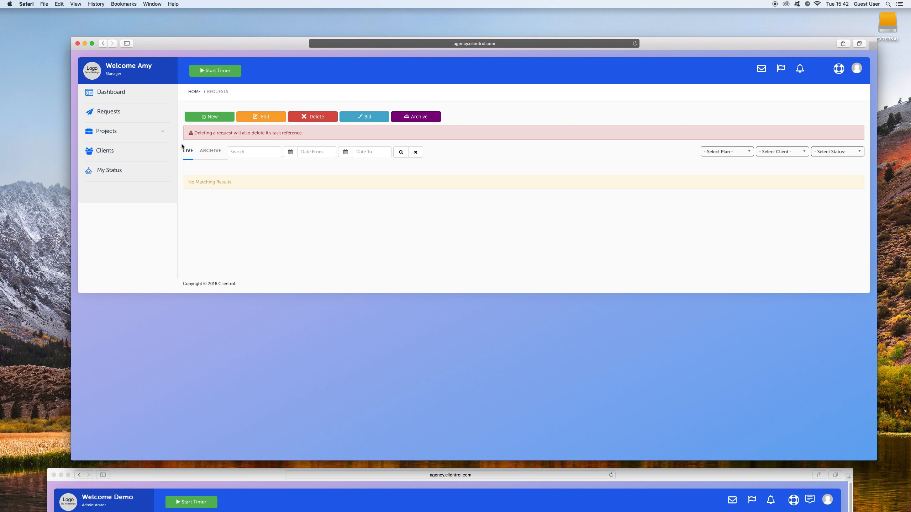
click(128, 133)
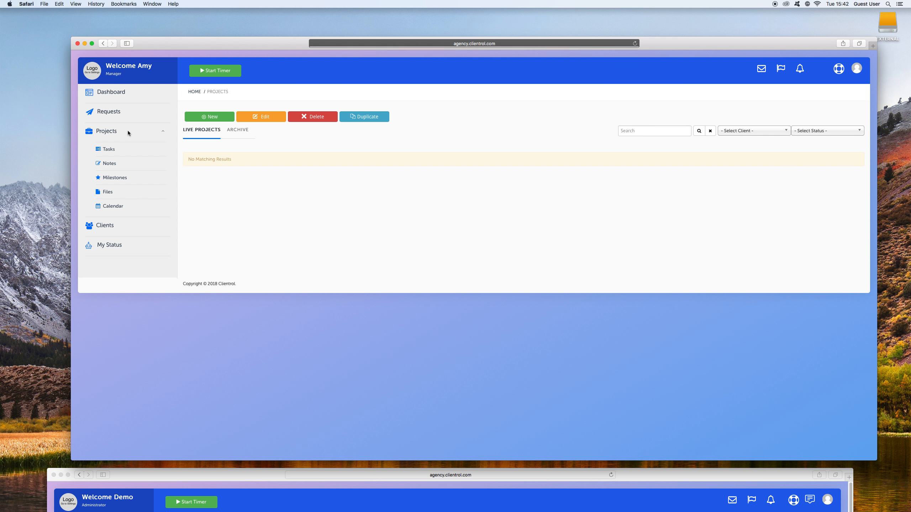
click(103, 230)
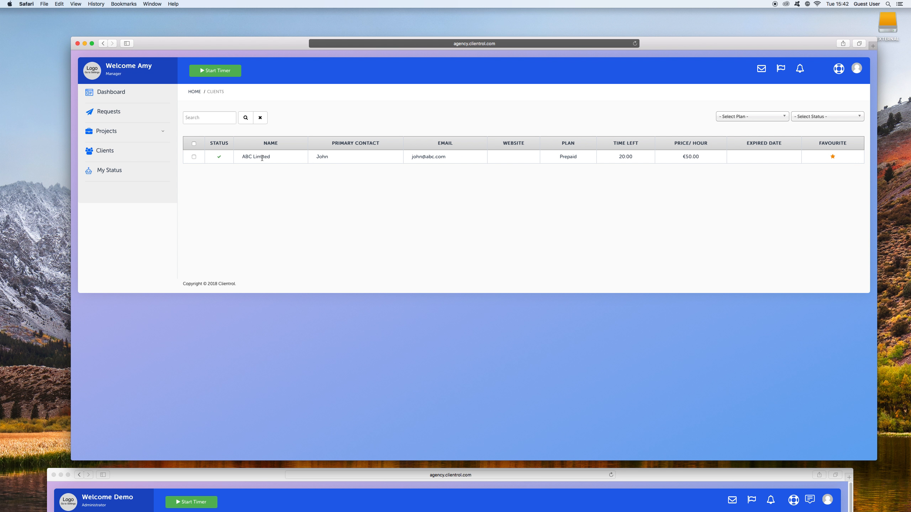
Set the logged-in manager's own status to Working.
click(106, 171)
click(283, 297)
click(282, 314)
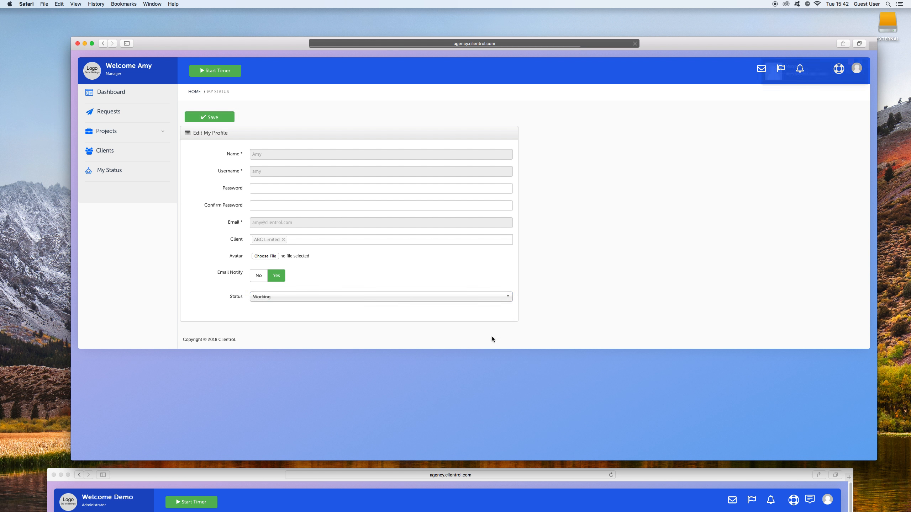
Place the administrator window back over the manager window and reload its dashboard.
drag(683, 481, 696, 36)
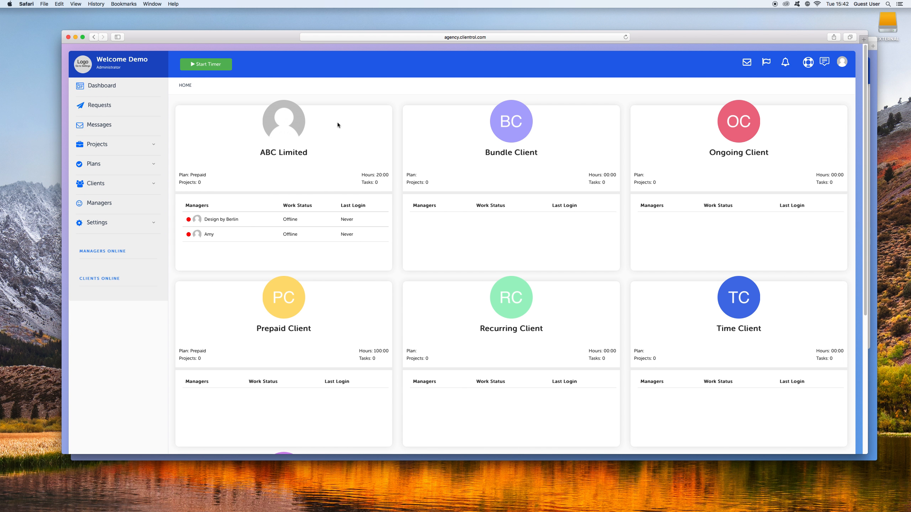
right_click(330, 112)
click(350, 122)
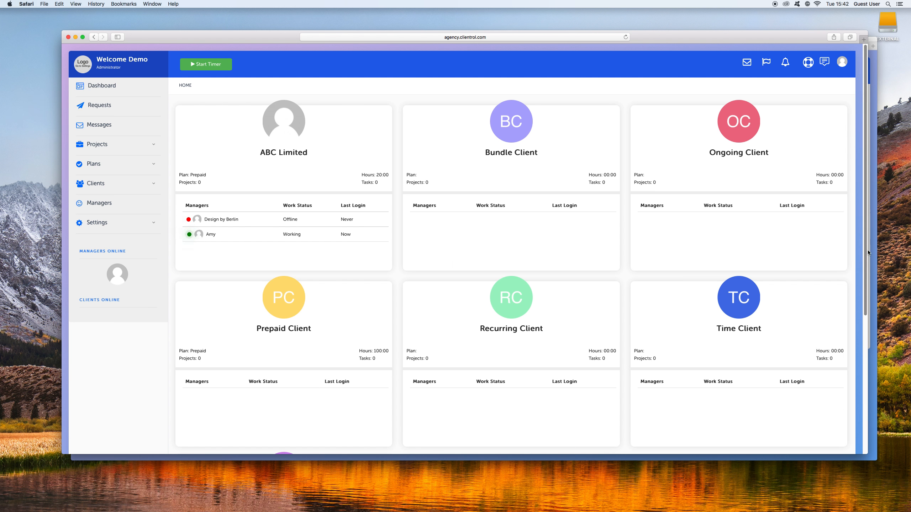
mouse_move(660, 37)
mouse_down()
mouse_move(664, 48)
mouse_move(691, 47)
mouse_move(670, 37)
mouse_up()
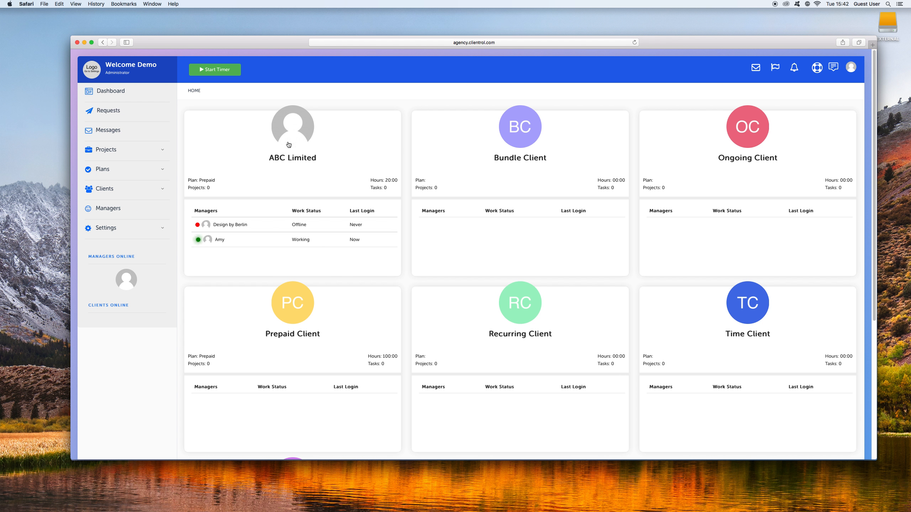
Start a new project for the client ABC Limited and name it New Website.
click(113, 150)
click(210, 116)
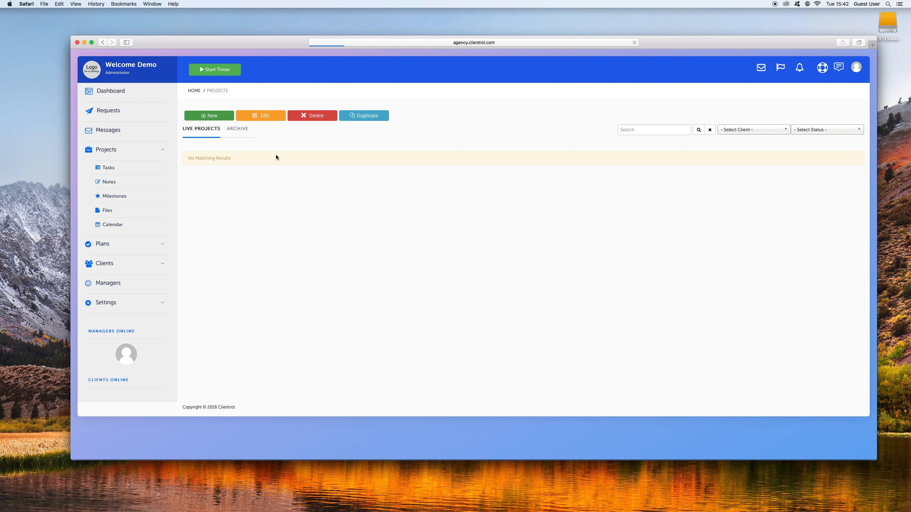
click(298, 171)
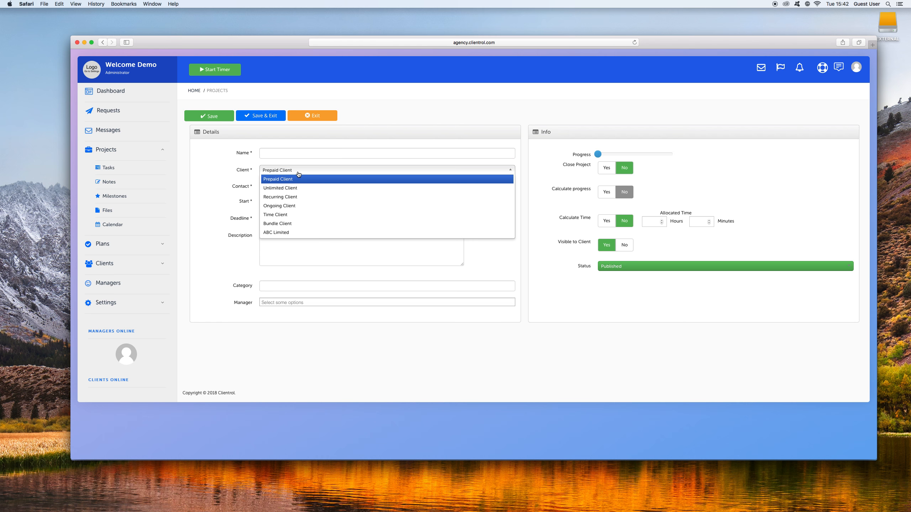
click(345, 234)
click(310, 152)
text(New Website)
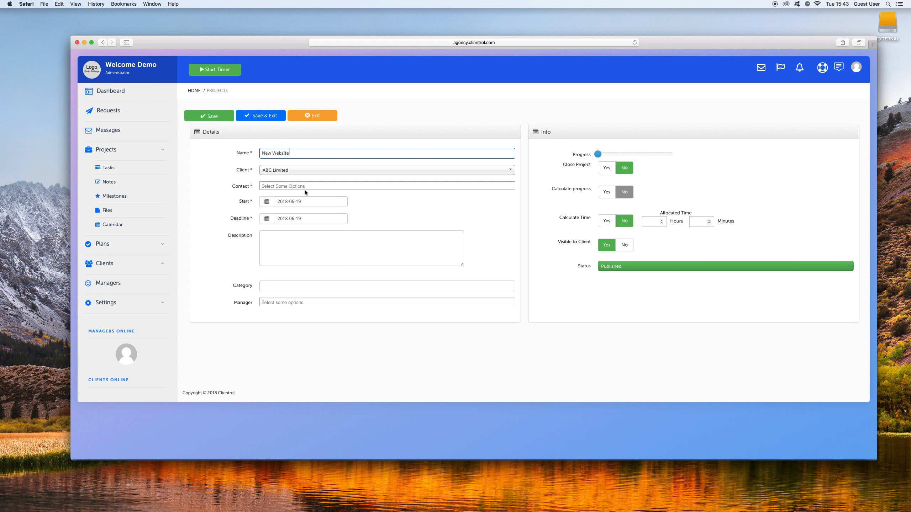
Assign both managers to the New Website project.
click(272, 303)
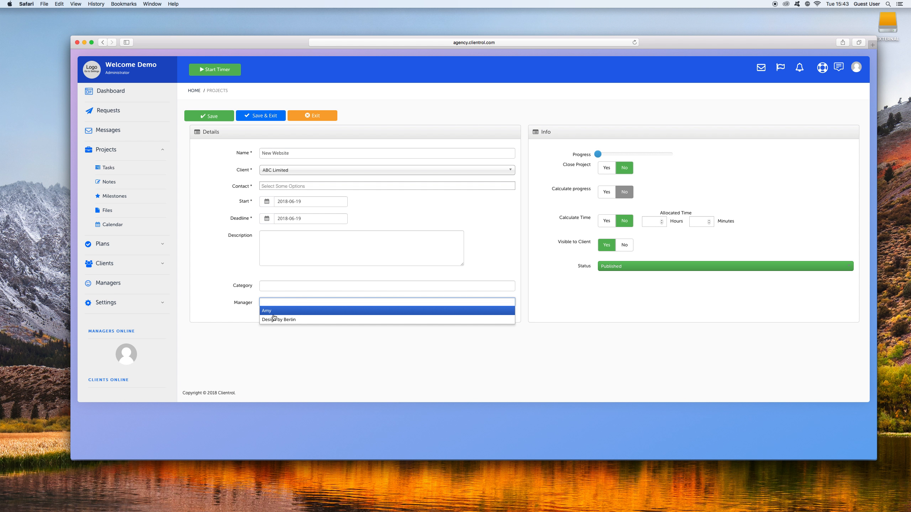
click(274, 312)
click(314, 304)
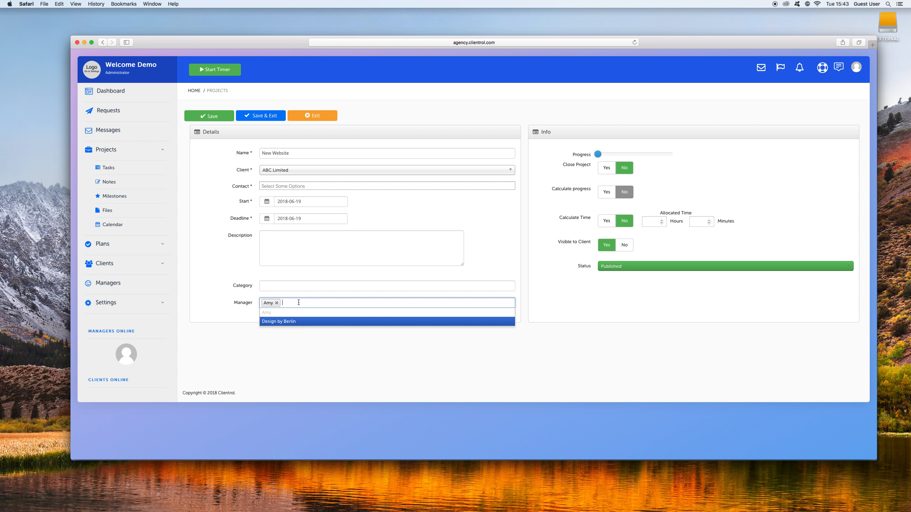
click(303, 321)
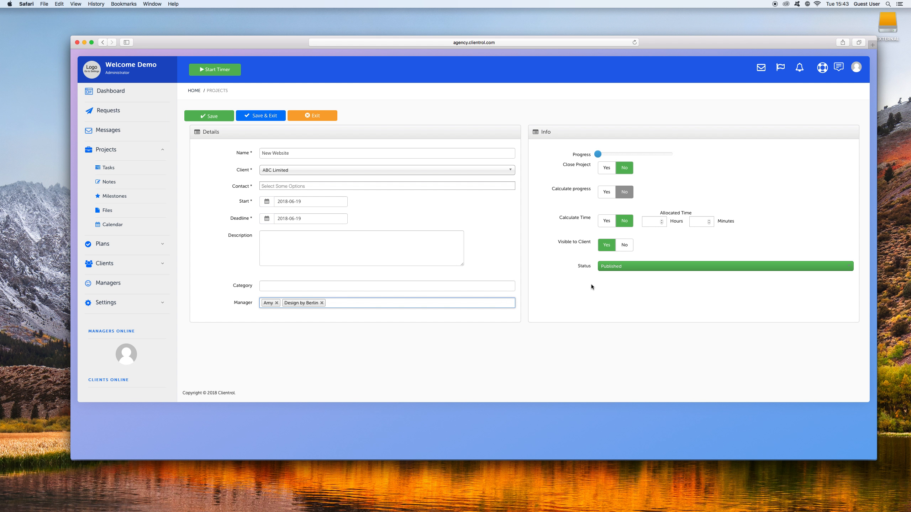
Set the project's deadline to 2018-06-29 and its category to Web Design.
click(314, 216)
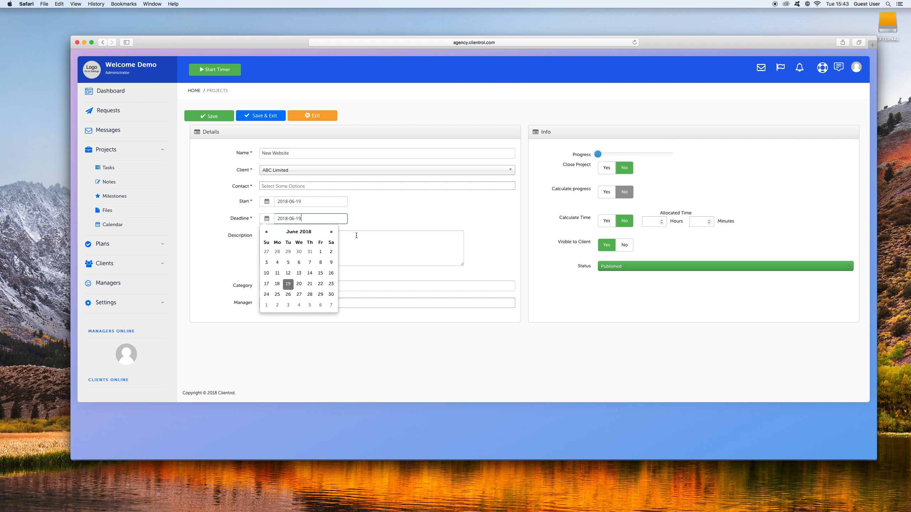
click(320, 291)
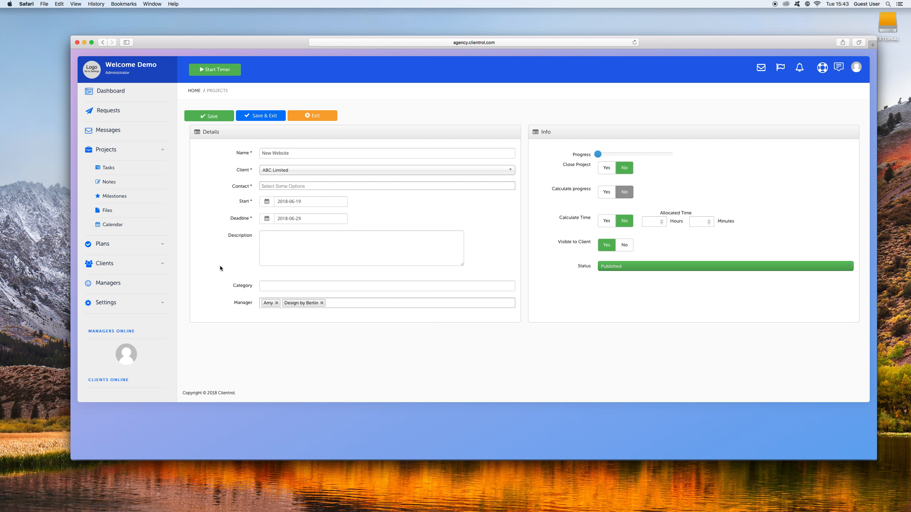
click(297, 284)
text(Web)
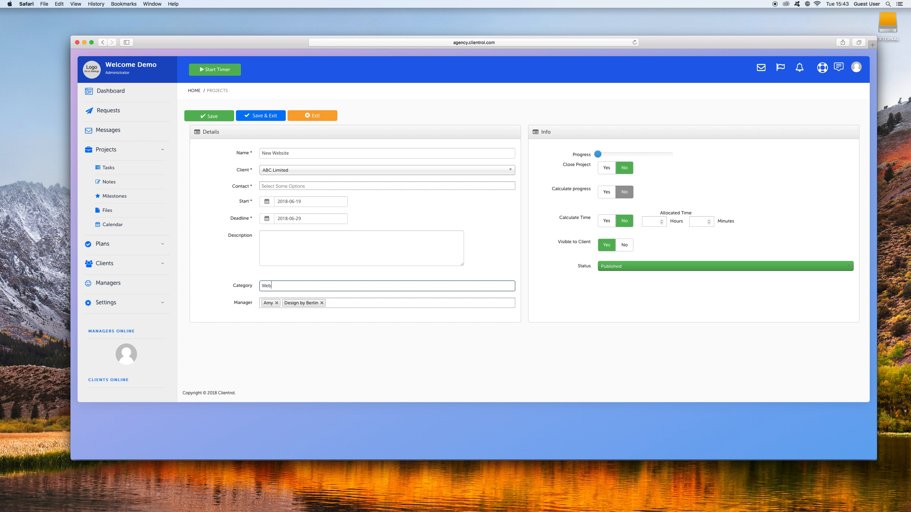
text( Design)
click(302, 187)
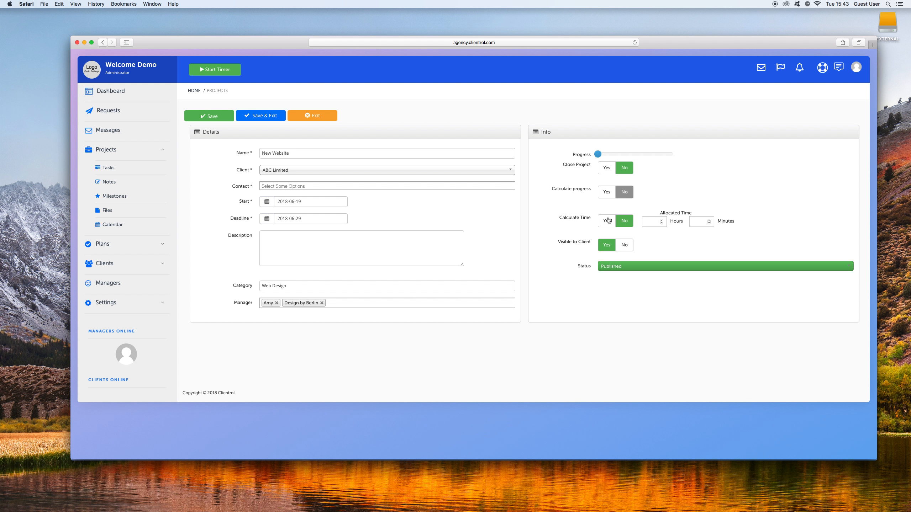
Enable time calculation with 10 hours 00 minutes allocated, and save the project and exit.
click(608, 220)
click(653, 222)
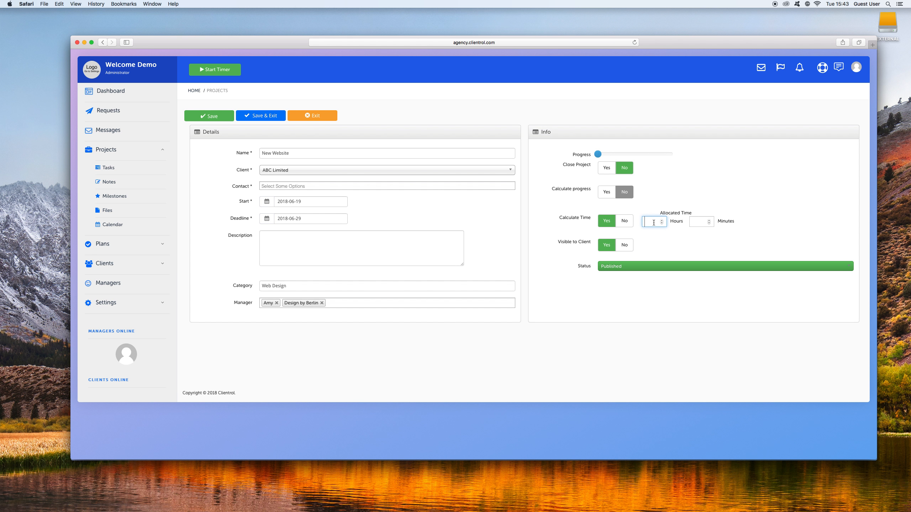
text(10)
click(692, 222)
text(00)
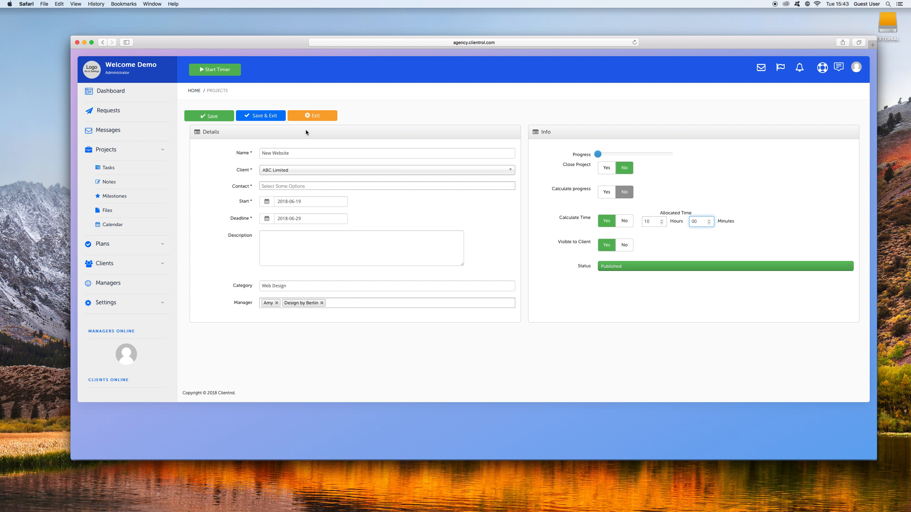
click(263, 120)
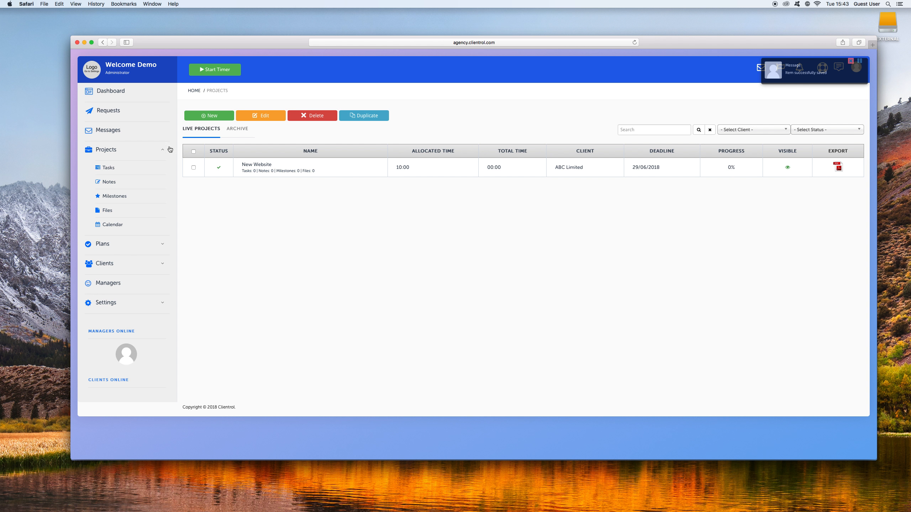
Check ABC Limited's project count on the administrator dashboard and the project list in the manager window.
click(112, 91)
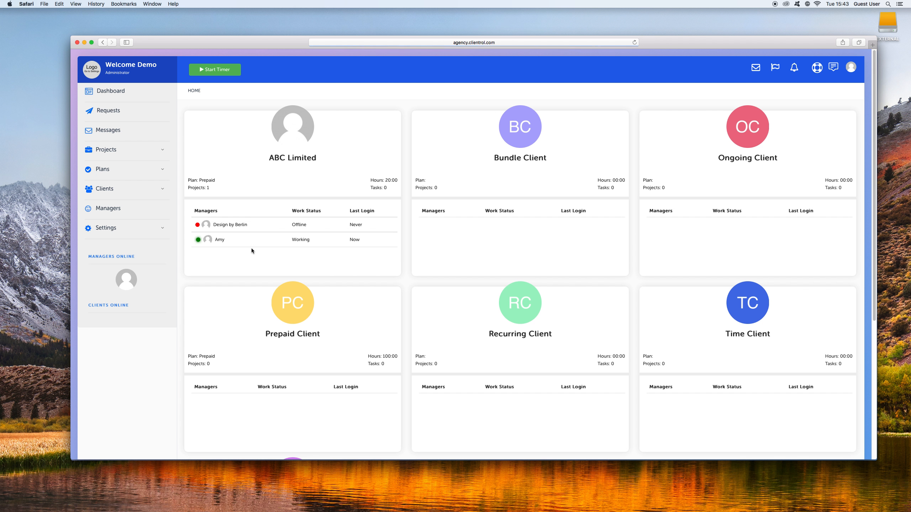
double_click(208, 188)
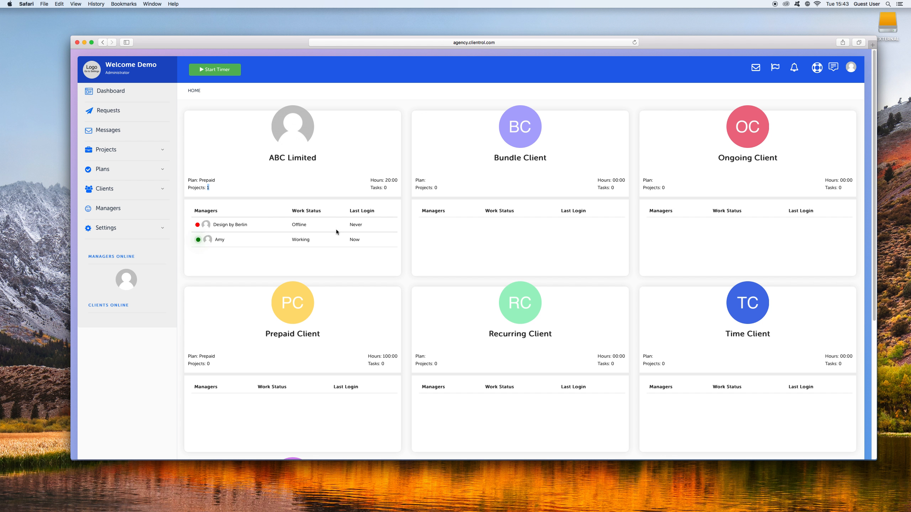
drag(676, 40, 676, 74)
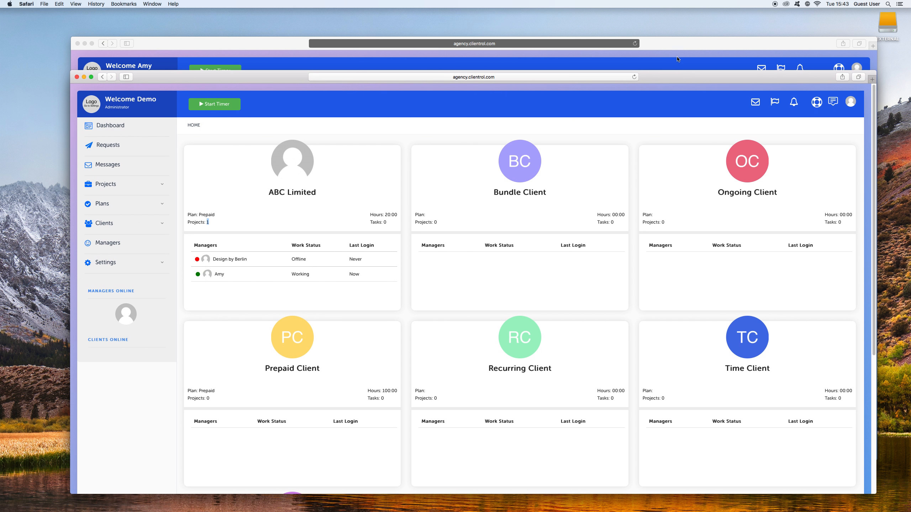
click(677, 52)
click(111, 132)
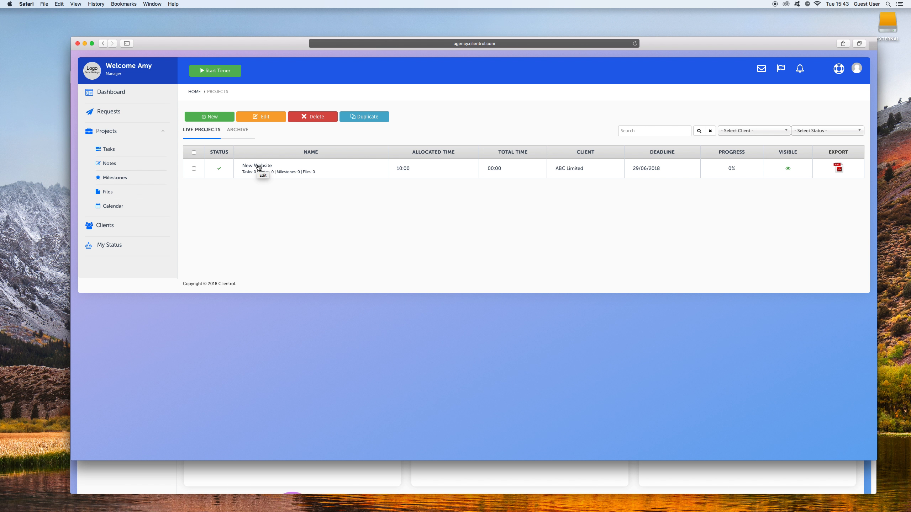
Return to the administrator window and start a new task from the project tasks.
click(403, 477)
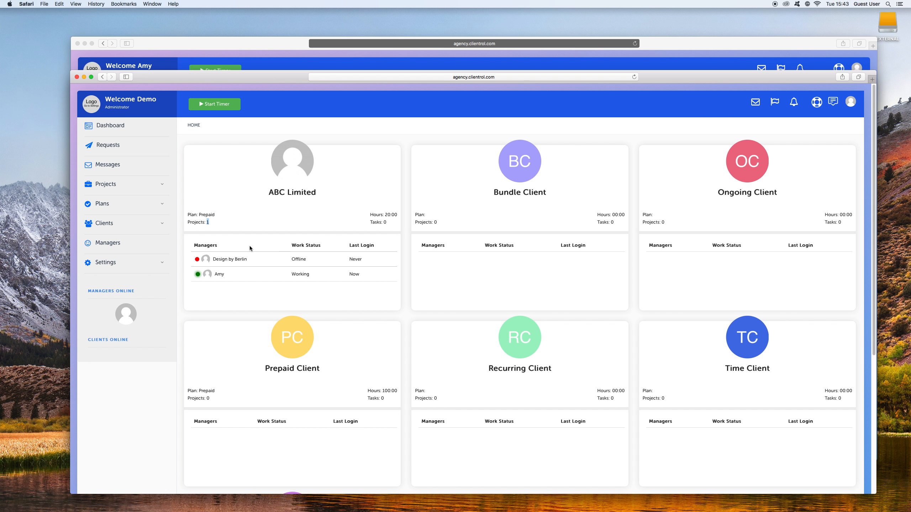
click(159, 188)
click(117, 205)
drag(238, 76, 234, 40)
click(218, 116)
Name the new task "Setup Wireframes for Demo Website".
click(293, 201)
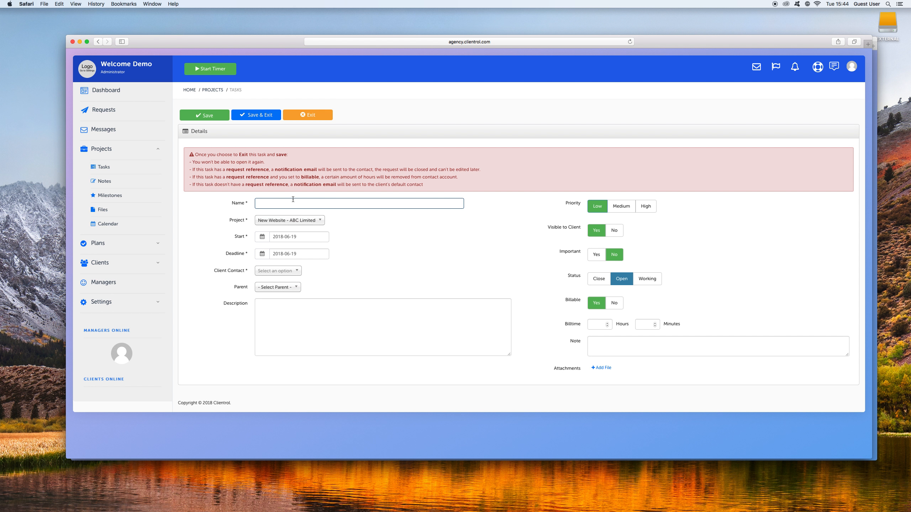
text(Setup)
text( Wit)
text(eframes fro)
key(BackSpace)
text(or Demo Website)
Check the task's client contact and project options, keep the project New Website - ABC Limited, and save the task and exit.
click(280, 271)
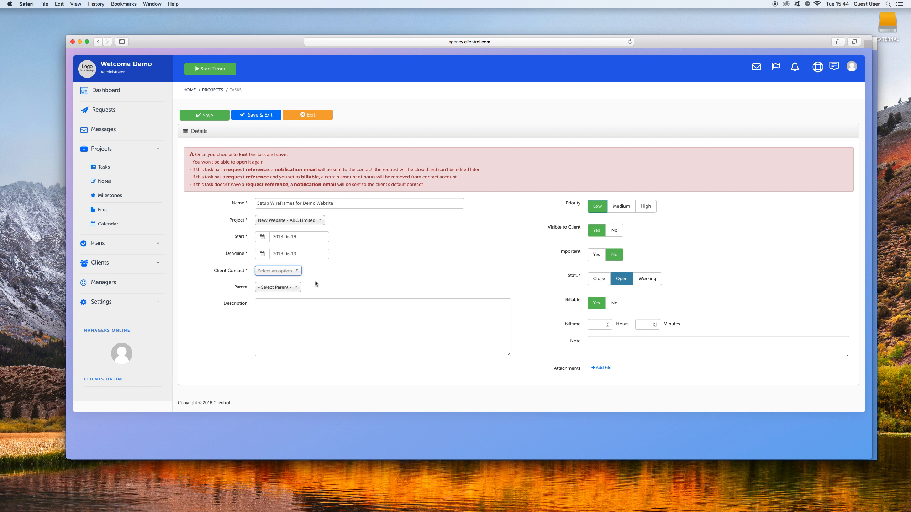
click(290, 223)
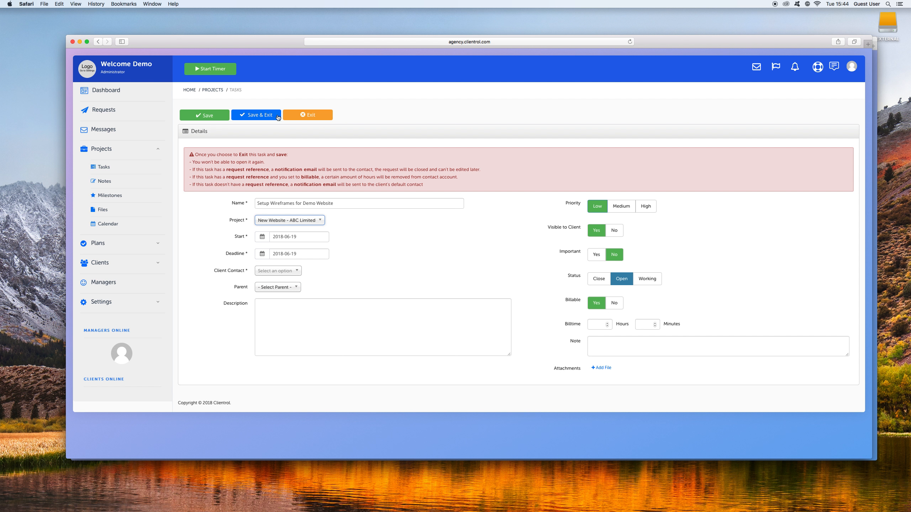
click(265, 117)
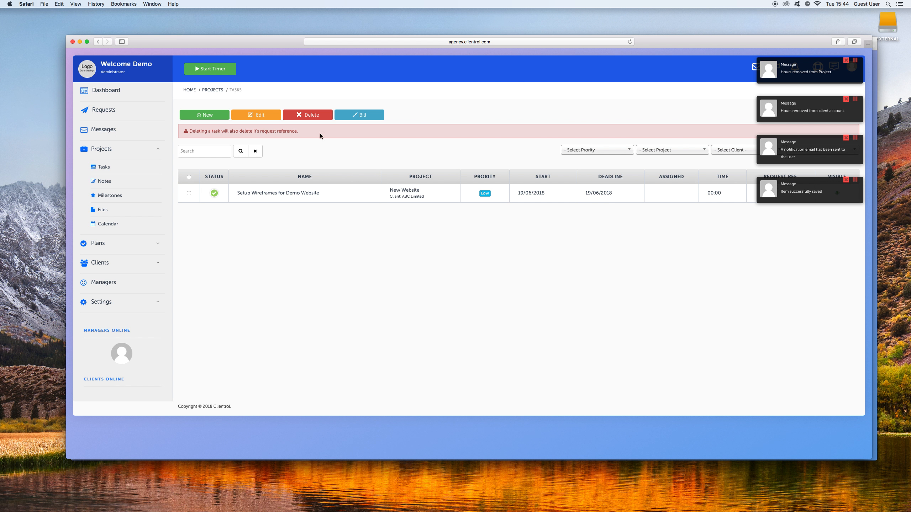
Switch to the manager window and check its task list and ABC Limited's task count on the dashboard.
drag(276, 40, 277, 68)
click(276, 43)
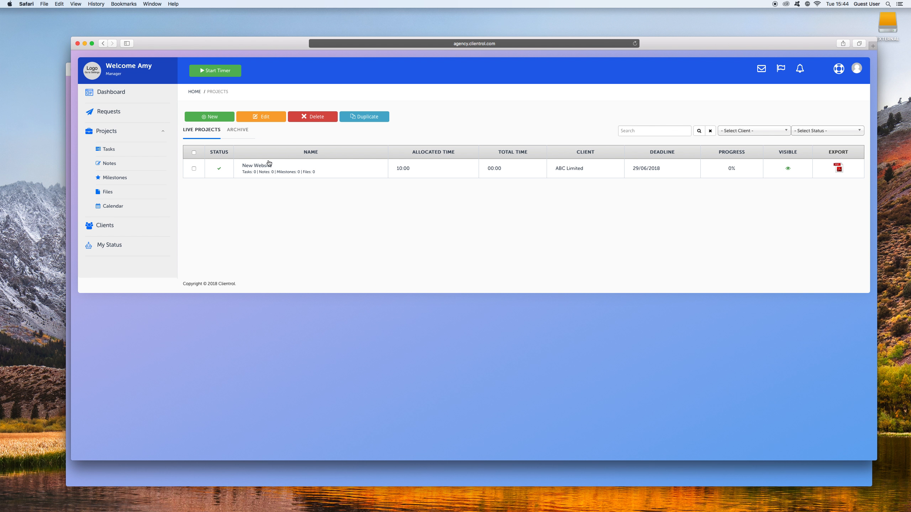
click(107, 149)
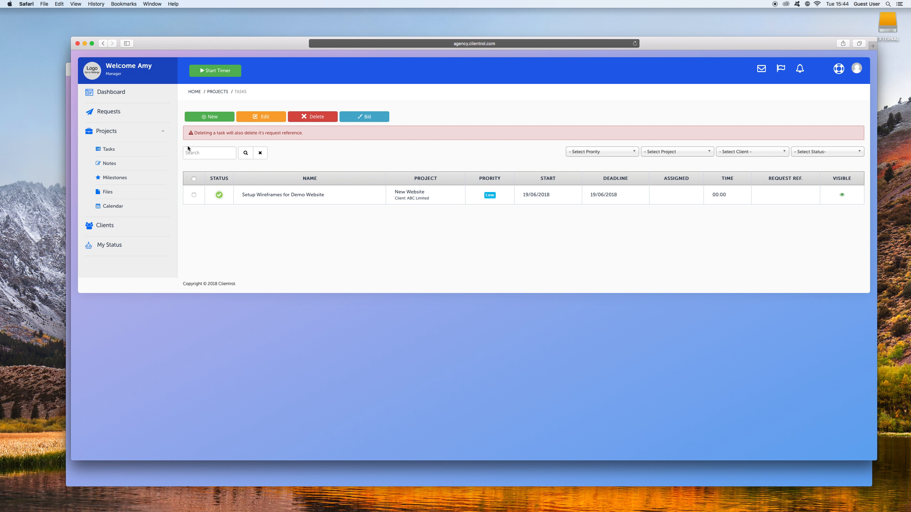
click(122, 93)
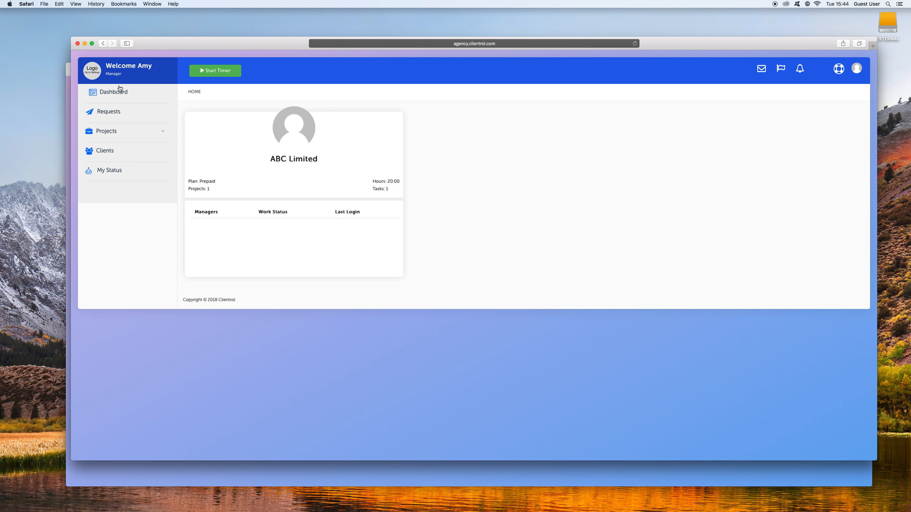
Review the requests, the New Website project's details and the task list as the manager, and lower the window to expose the administrator window.
click(109, 113)
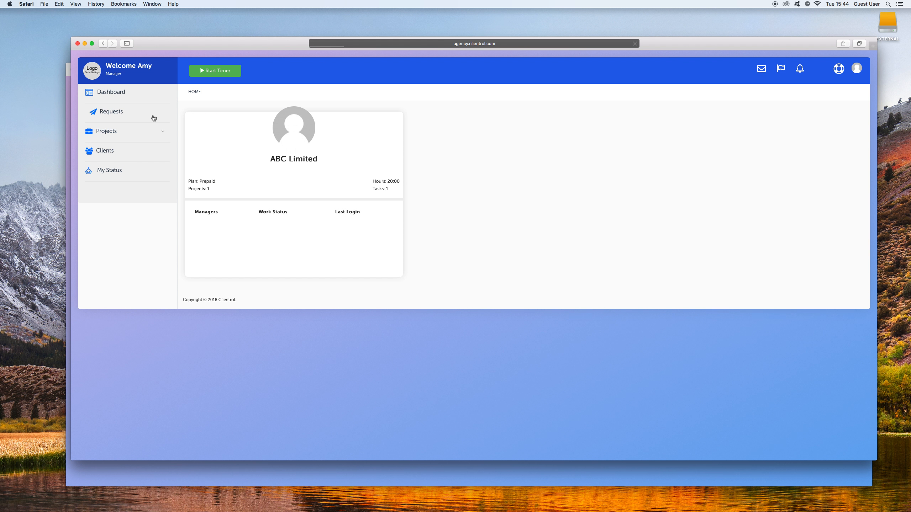
click(126, 91)
click(108, 134)
click(266, 171)
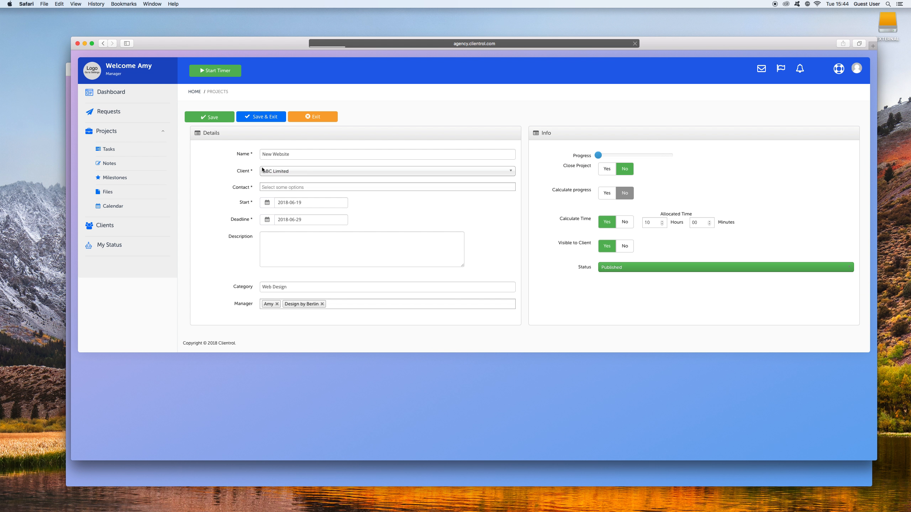
click(109, 149)
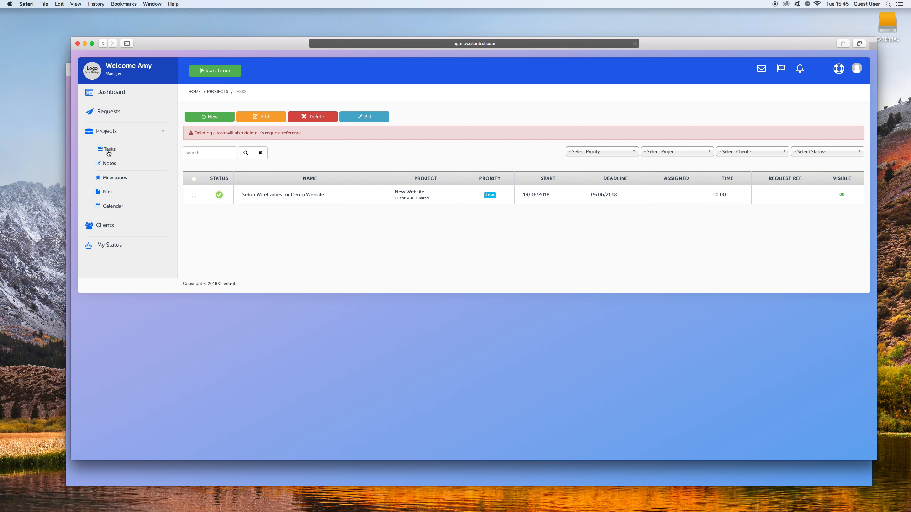
drag(278, 43, 273, 80)
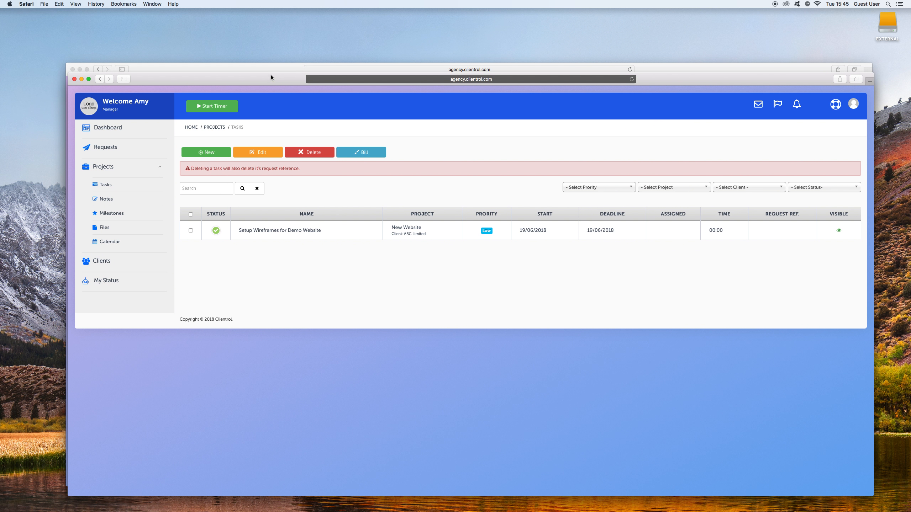